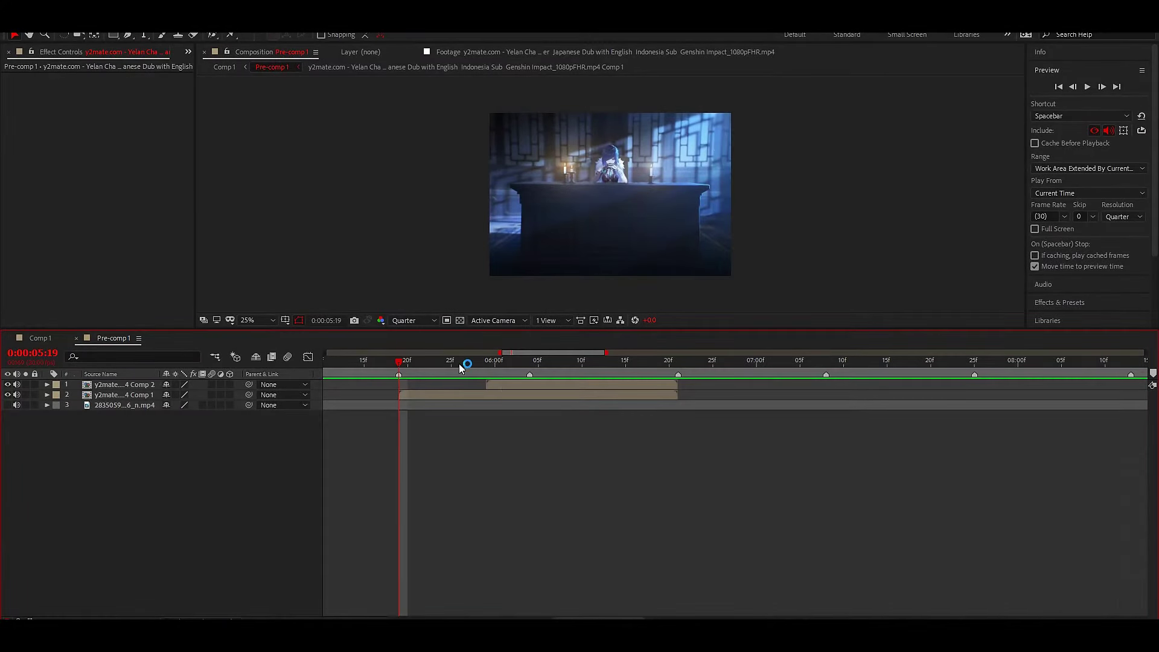
Step: Add a Null Object just after the cut and duplicate it into a stack of nulls
mouse_move(460, 362)
mouse_down()
mouse_move(511, 403)
mouse_move(455, 402)
mouse_up()
click(521, 389)
key(ctrl+alt+shift+y)
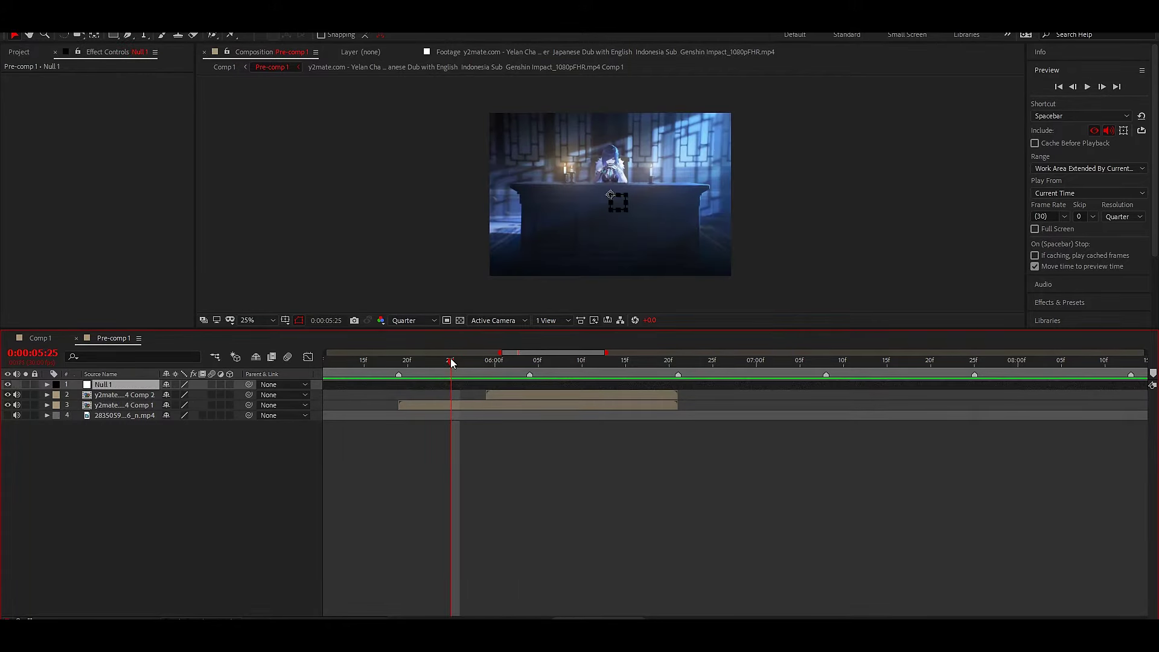
click(387, 406)
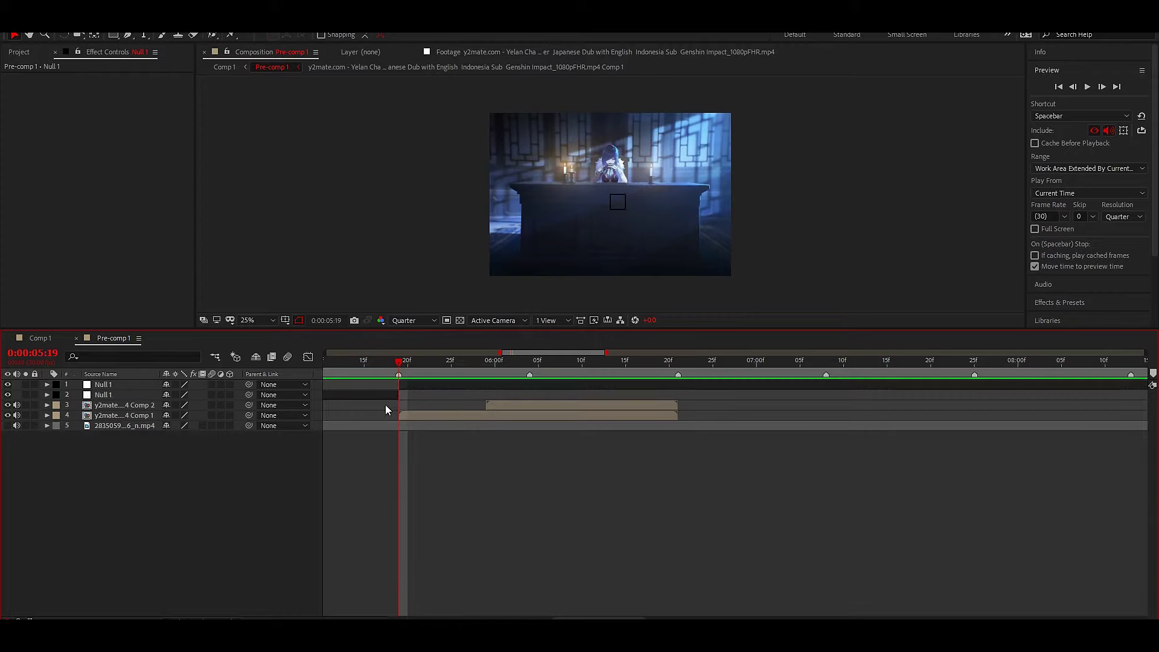
mouse_move(488, 380)
mouse_down()
mouse_move(694, 398)
mouse_move(577, 390)
mouse_up()
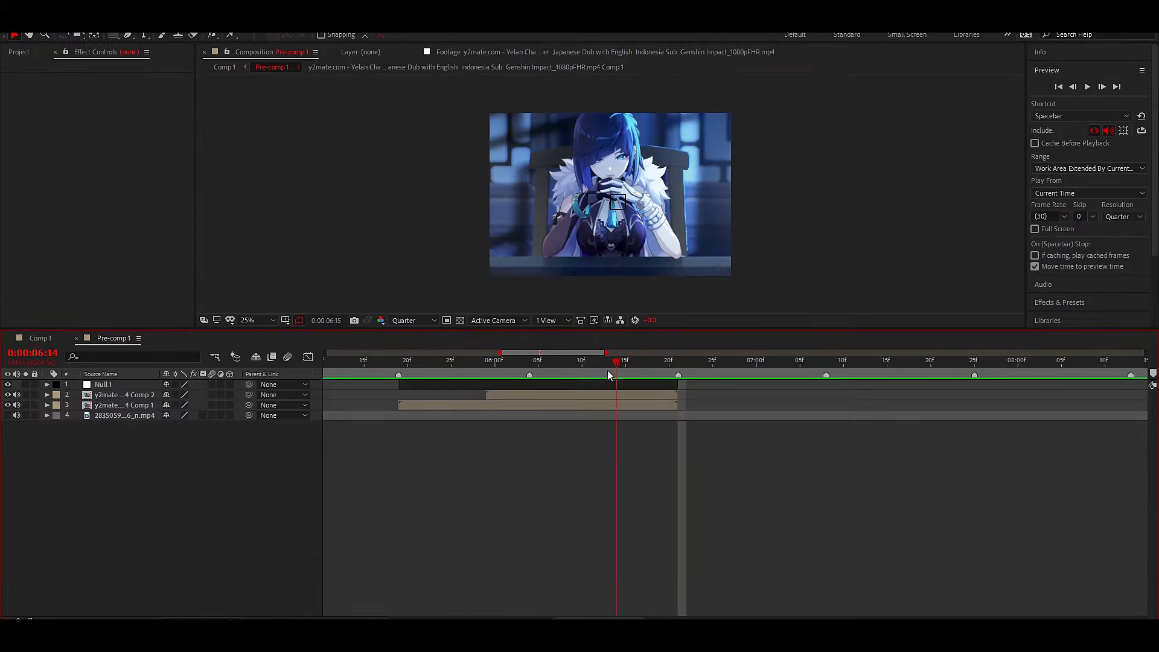
click(578, 386)
key(ctrl+d)
key(ctrl+d)
key(ctrl+d)
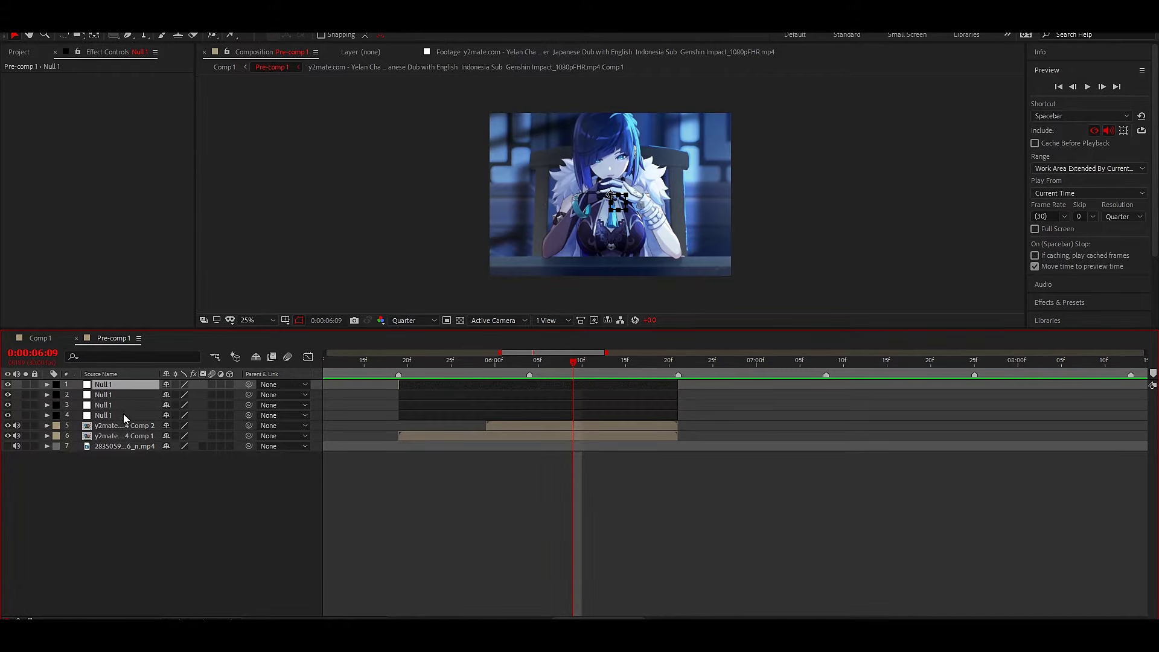
key(ctrl+d)
Step: Turn on motion blur for both video comps, parent them to the fifth null, and enable composition motion blur
click(144, 437)
shift+click(145, 447)
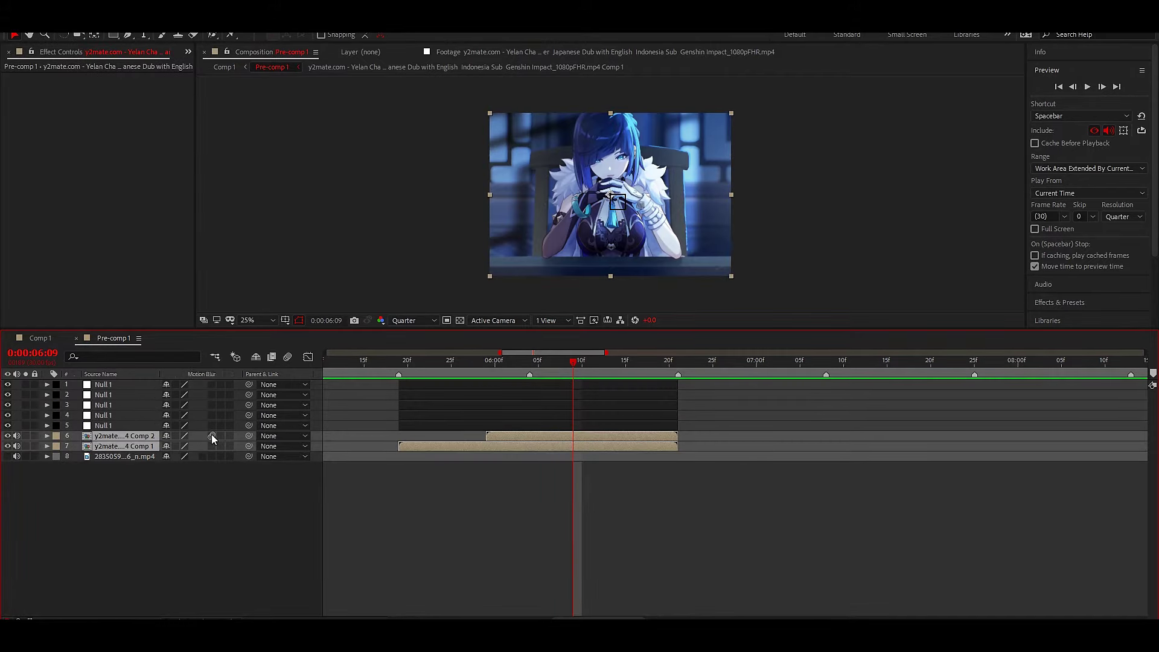
click(213, 436)
drag(249, 436, 231, 386)
click(288, 357)
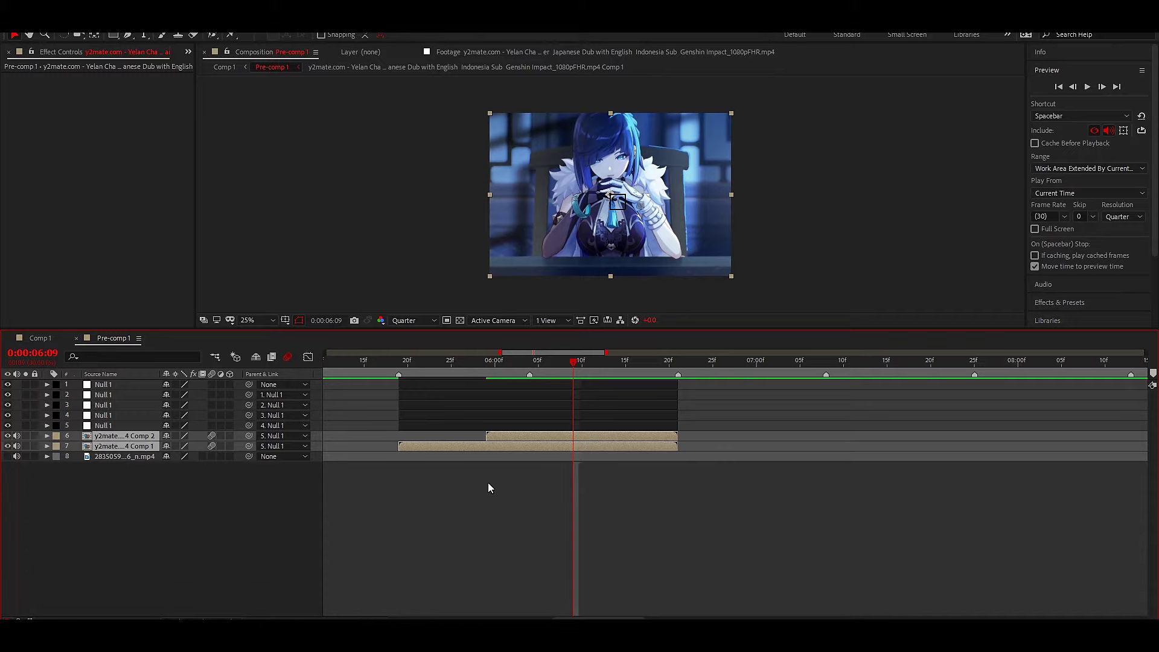
click(488, 482)
Step: Select the fifth null just after the cut and reveal its Scale property
click(507, 425)
click(469, 371)
mouse_move(454, 372)
mouse_down()
mouse_move(513, 399)
mouse_move(528, 370)
mouse_up()
key(s)
Step: Shrink the upper video comp to 18% scale and show its Opacity alongside Scale
click(534, 446)
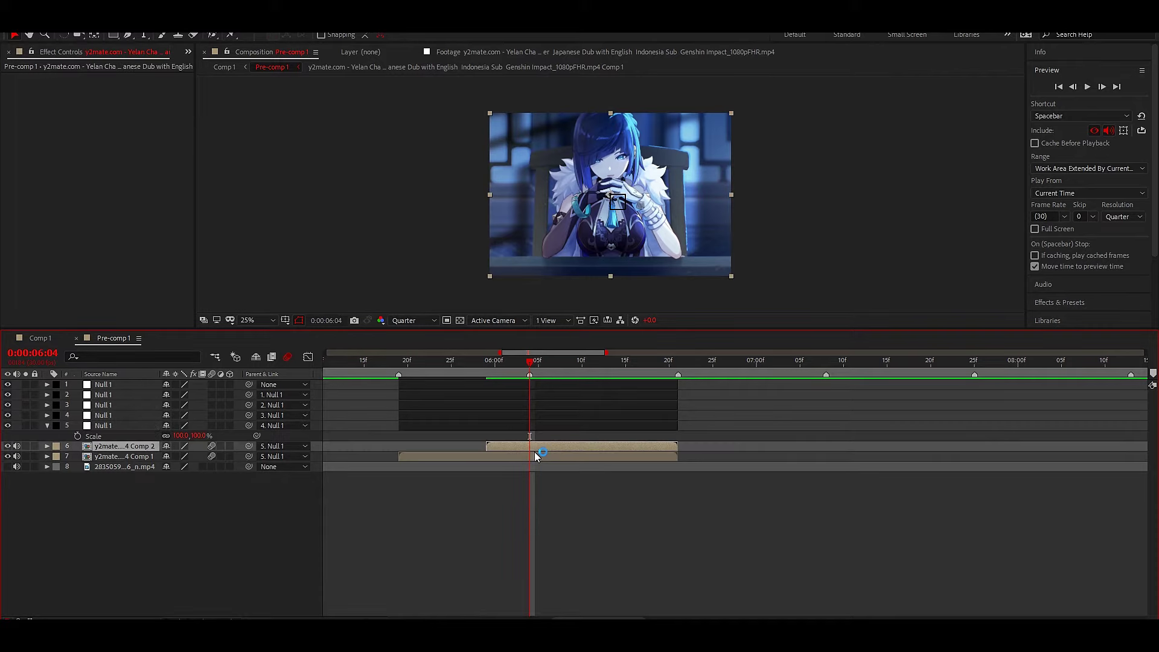
key(s)
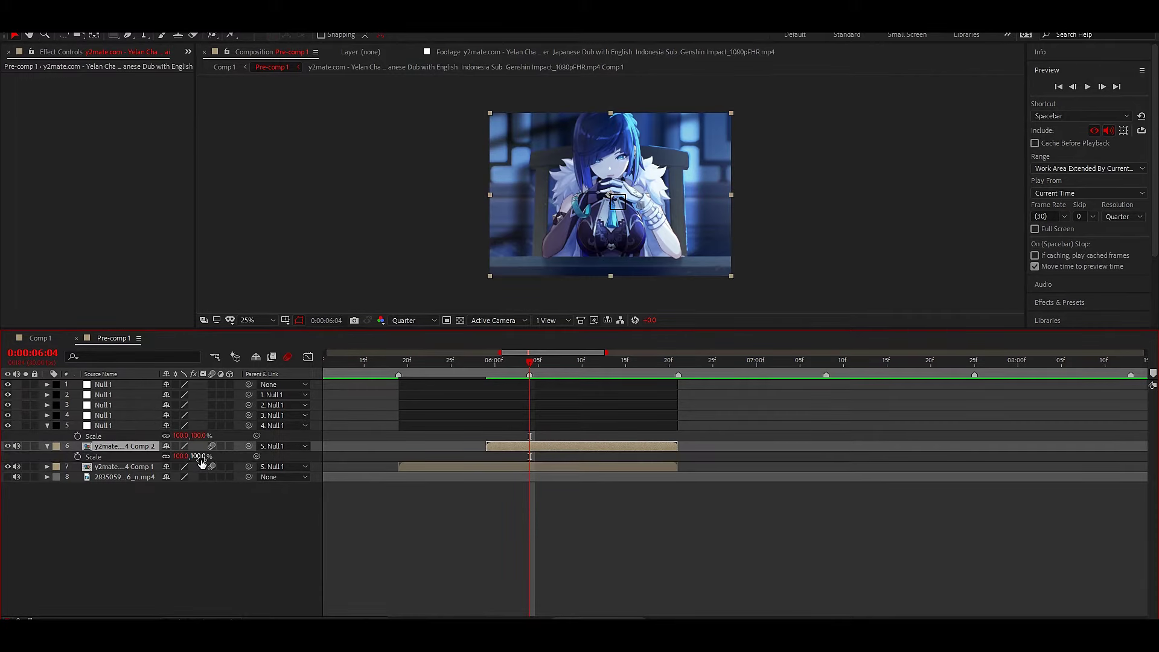
drag(181, 456, 127, 468)
key(shift+t)
Step: Preview at Full resolution, zoom in, and move the small overlay onto the seated character
key(period)
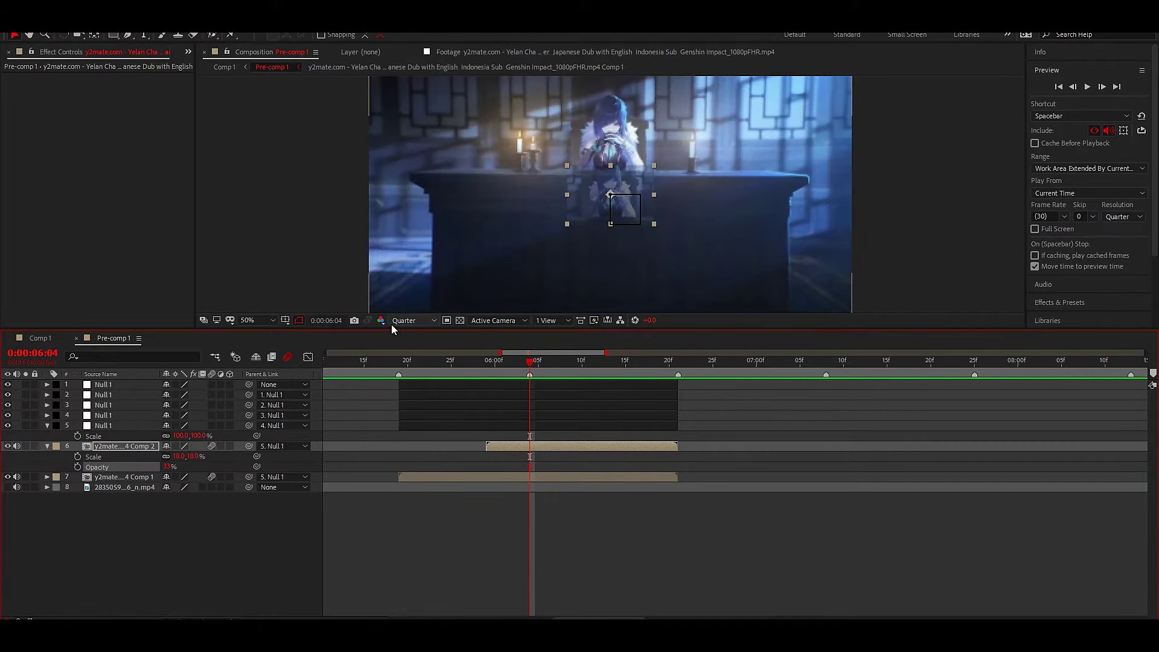
click(396, 320)
click(406, 354)
key(period)
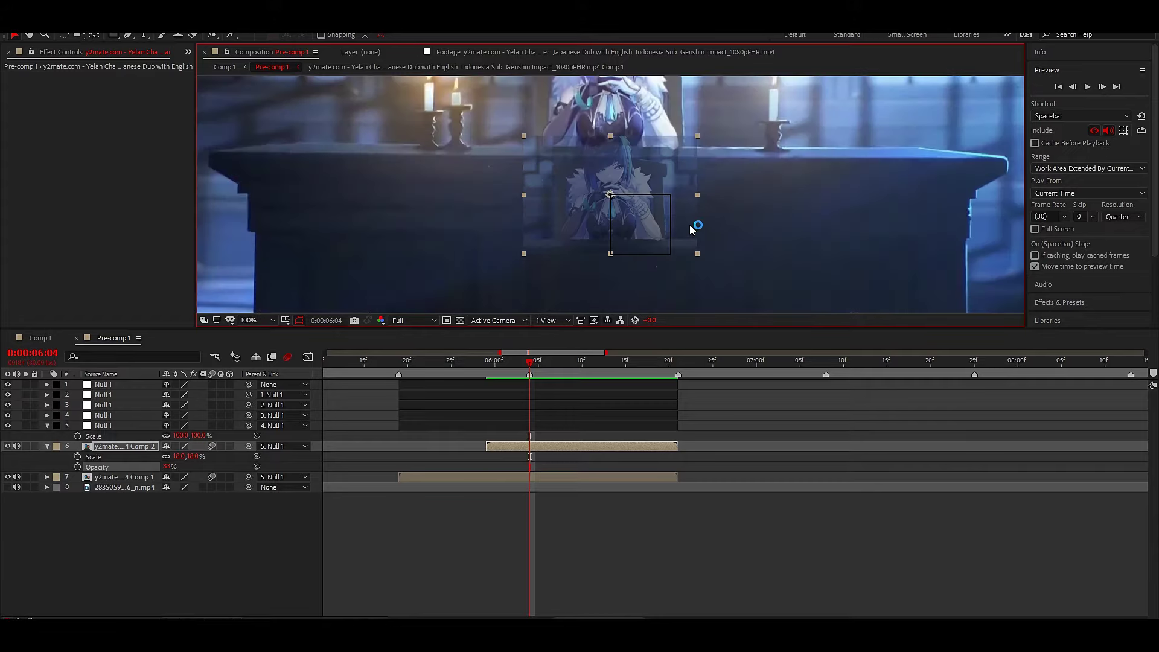
drag(689, 224, 658, 326)
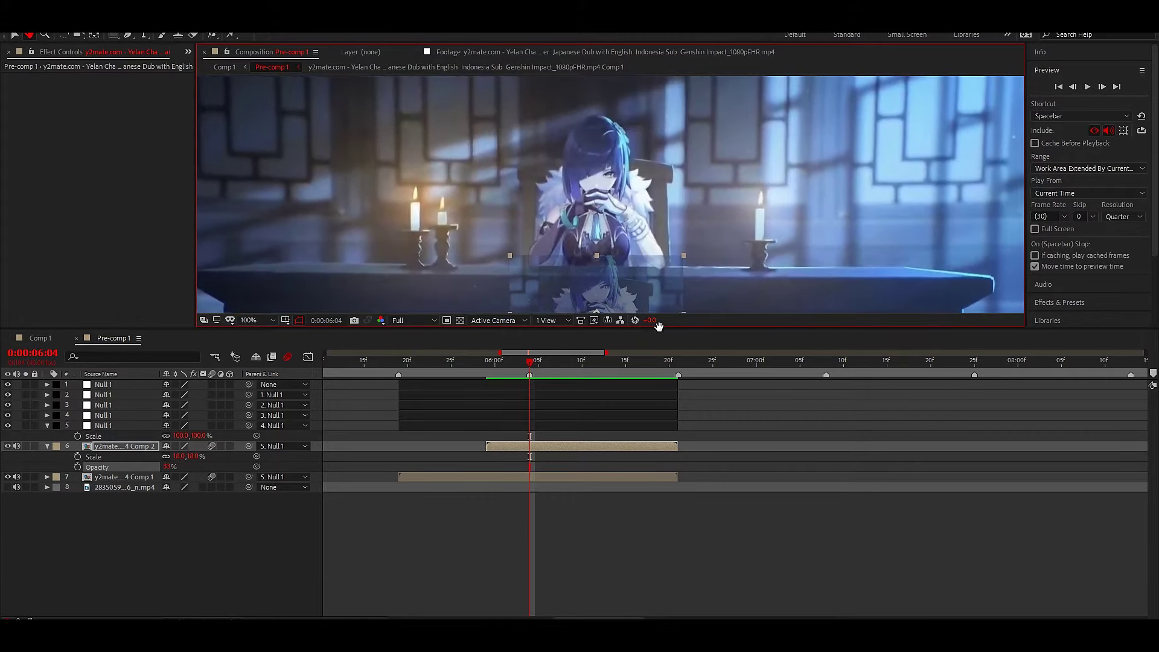
drag(623, 284, 614, 153)
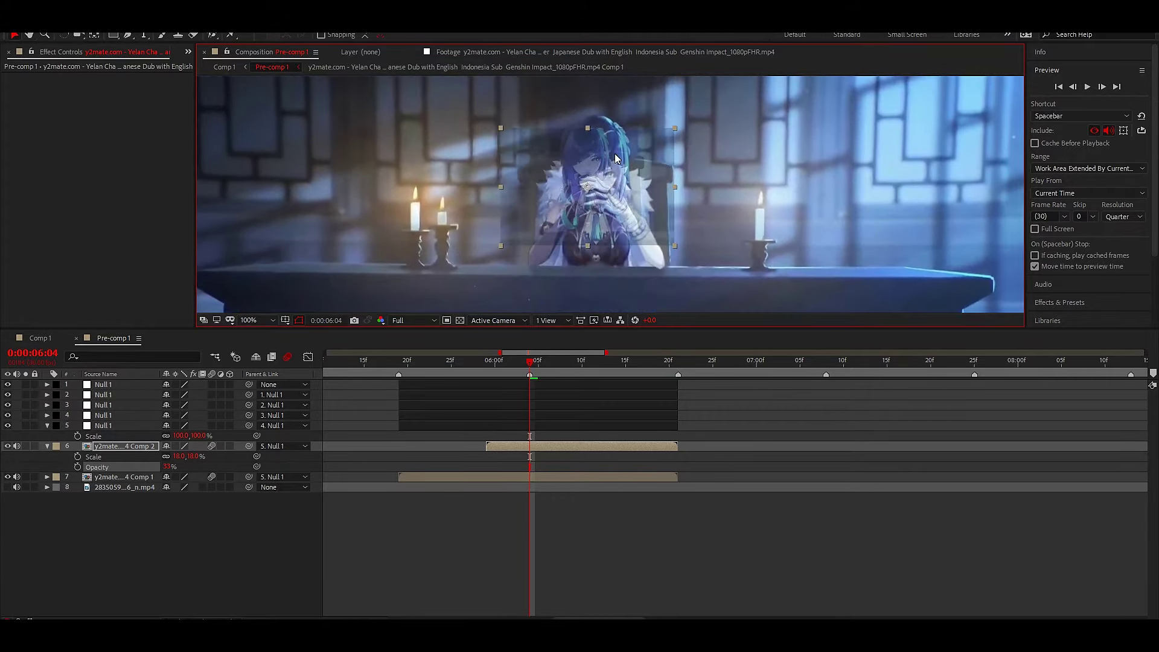
key(period)
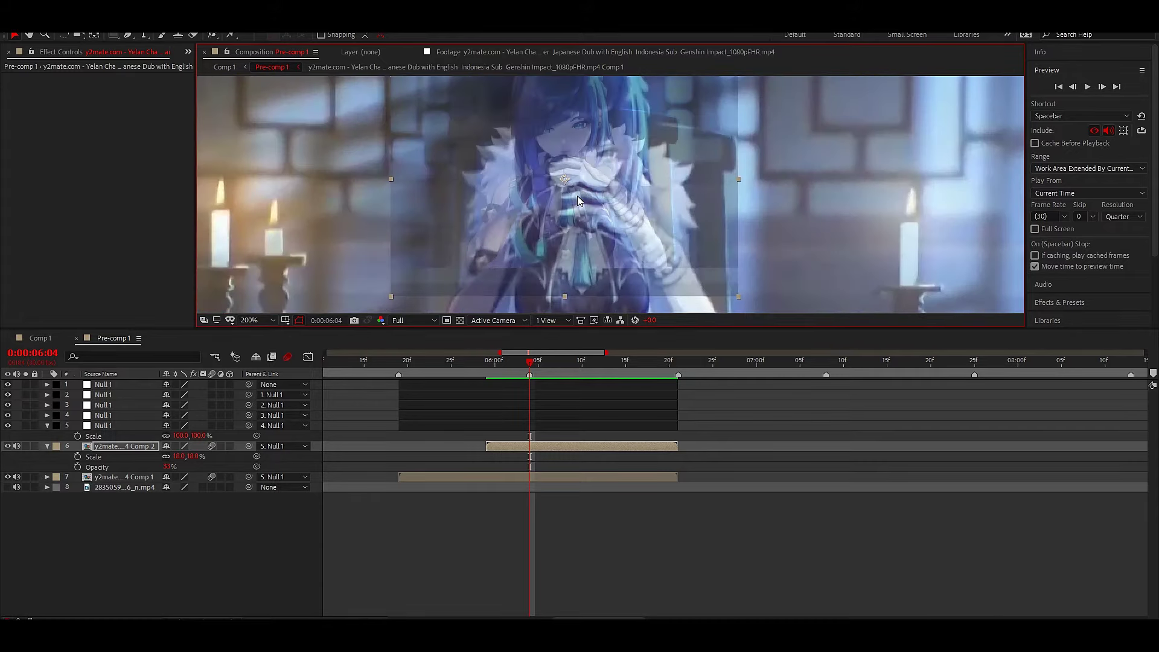
drag(595, 186, 624, 201)
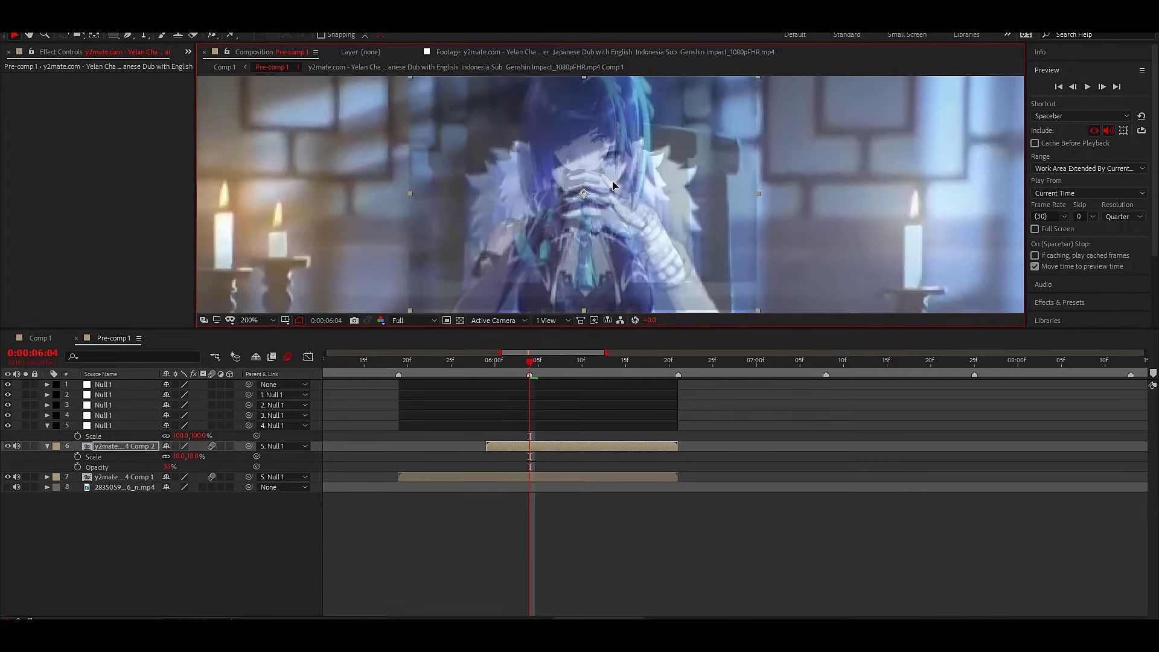
key(period)
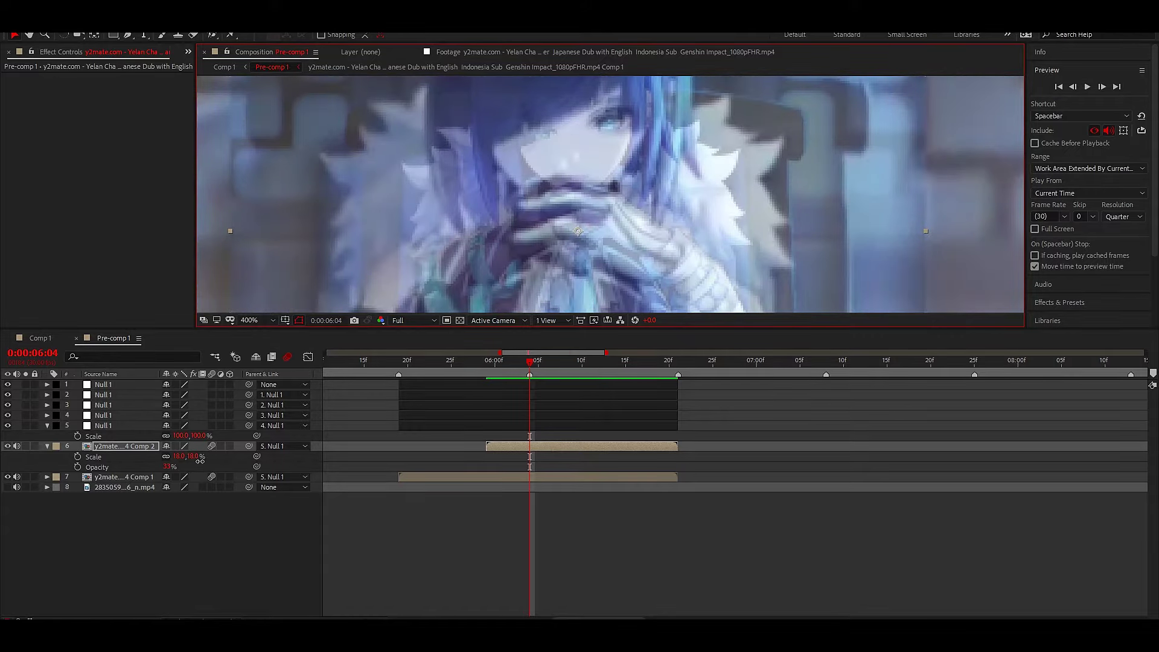
Step: Set the upper comp's Scale to 24% and raise its Opacity back to 100% to check alignment
drag(200, 460, 224, 458)
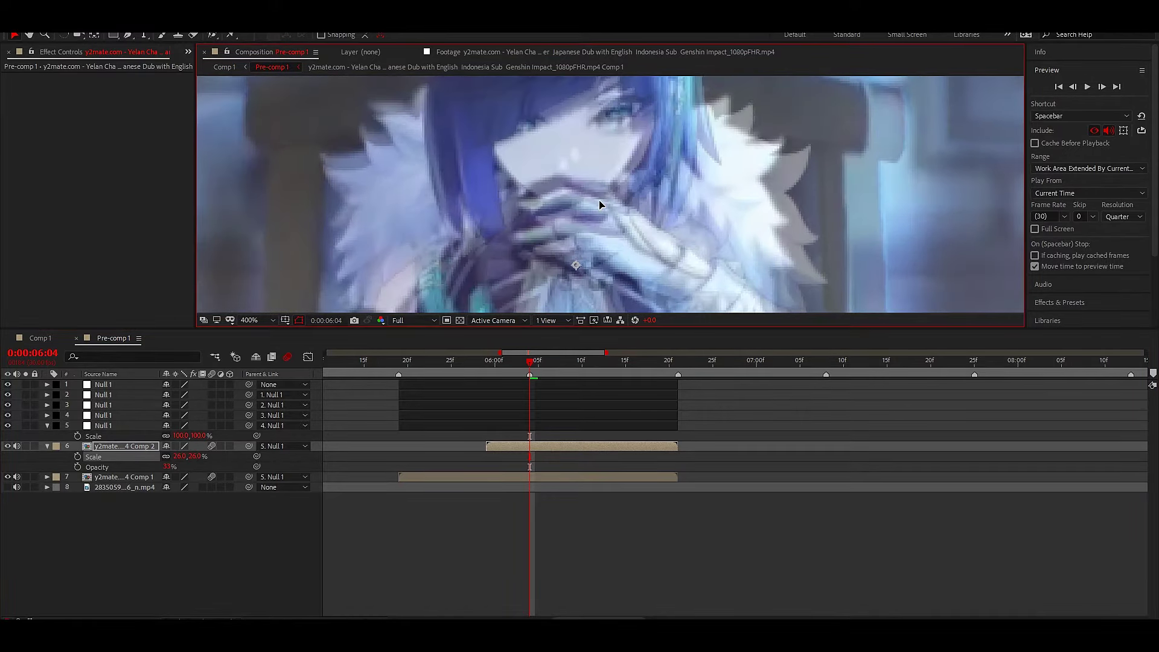
key(comma)
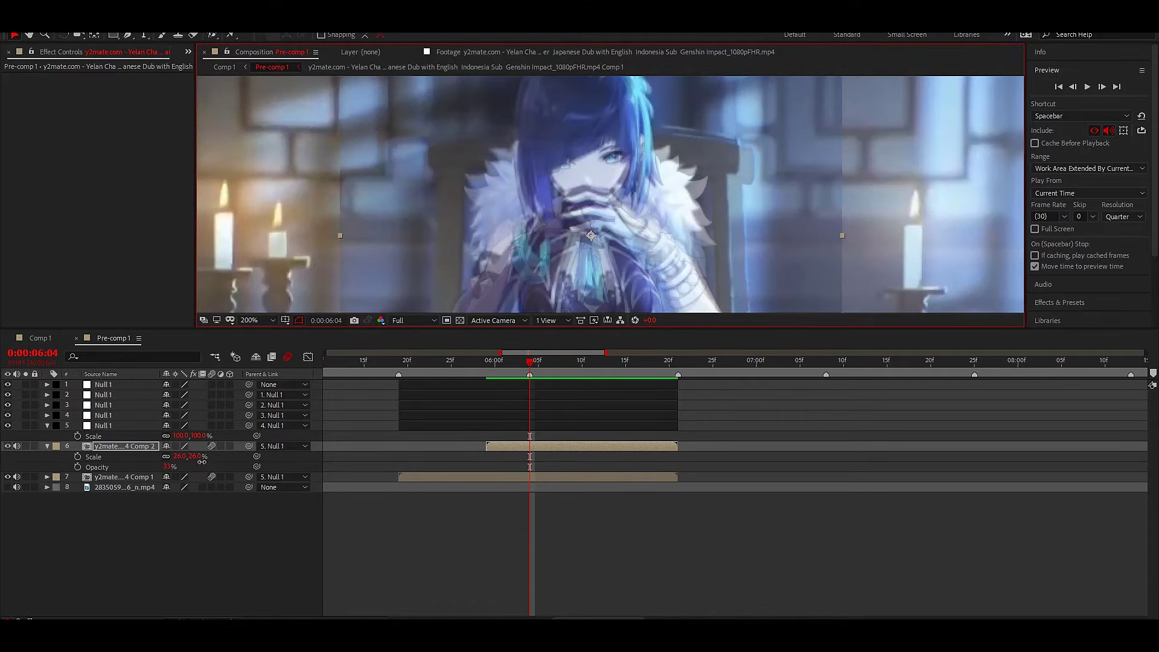
click(197, 457)
text(24)
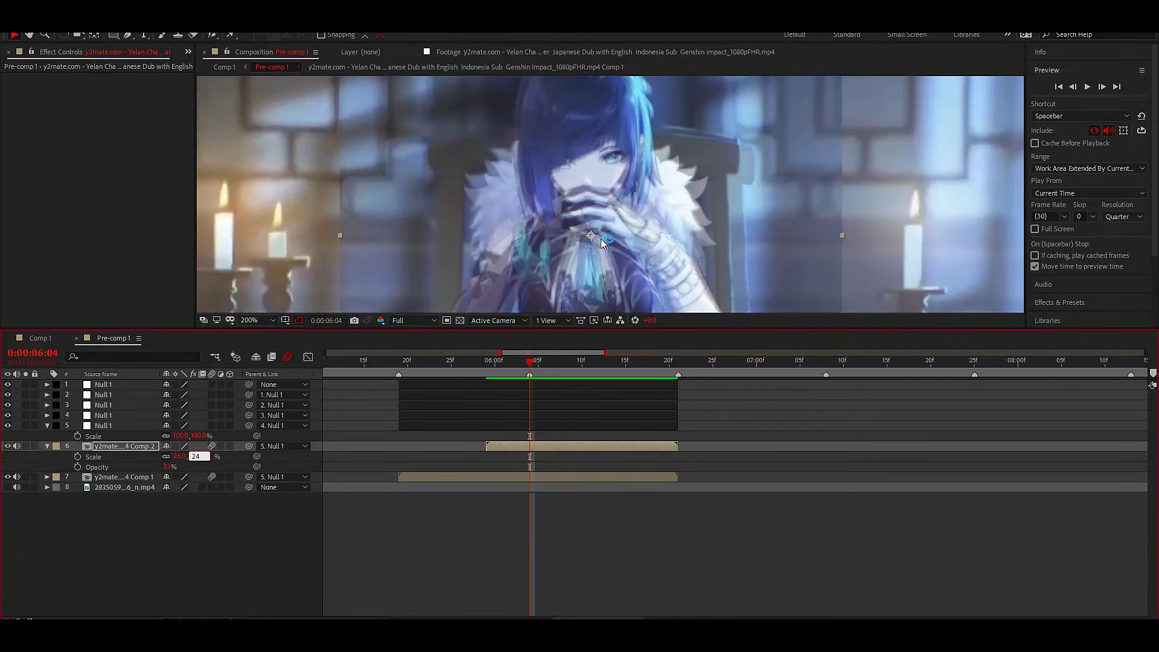
key(Return)
key(period)
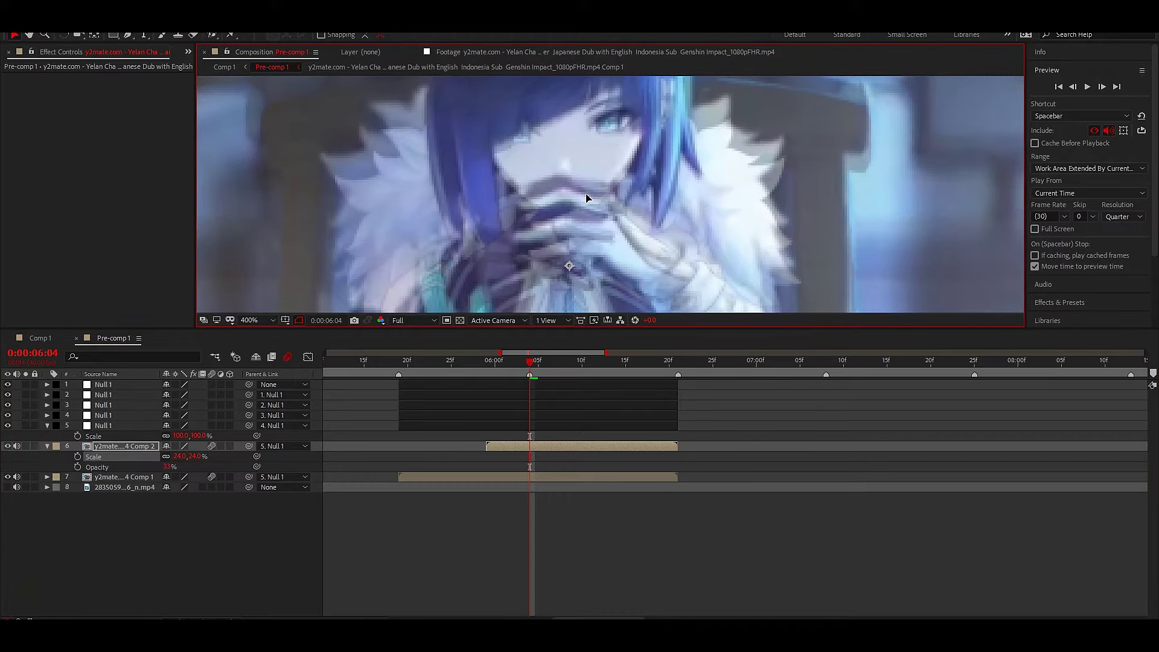
key(comma)
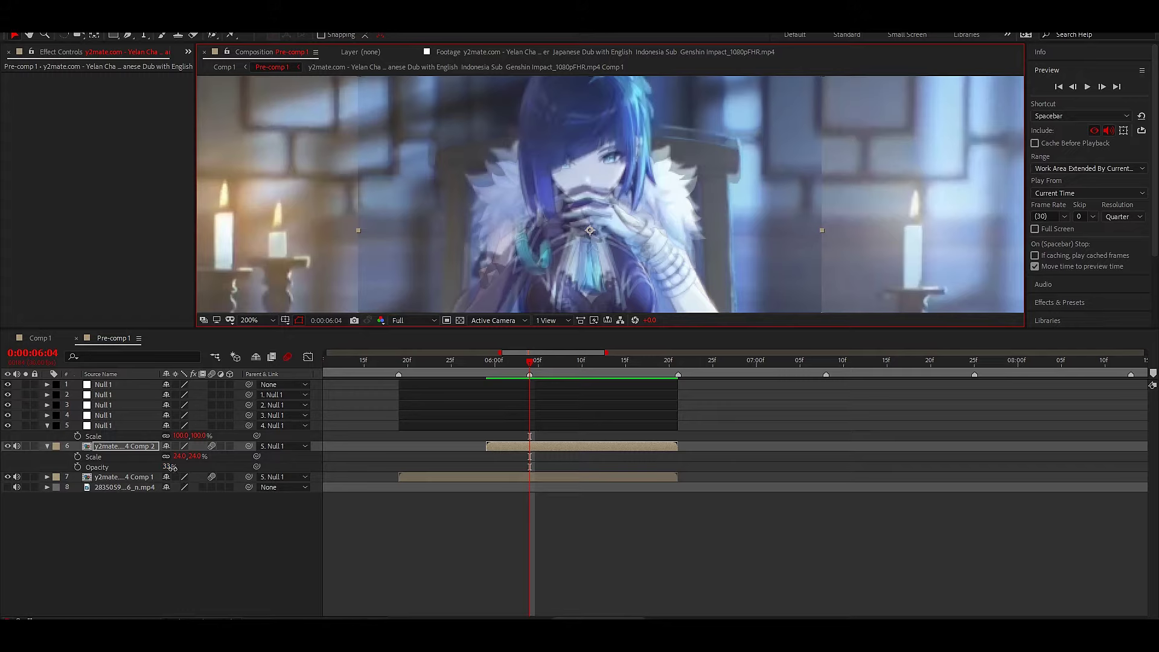
drag(172, 467, 240, 478)
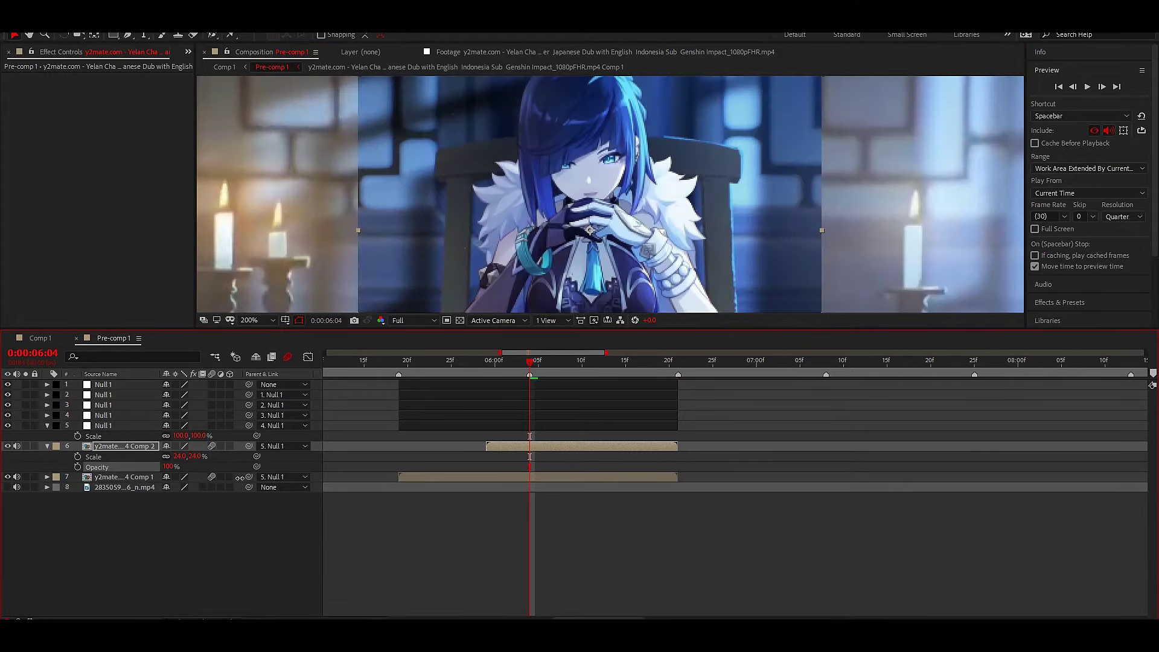
Step: Keyframe the upper comp's Opacity from 0% at 6:01 to 100% at 6:08, then save the project
key(comma)
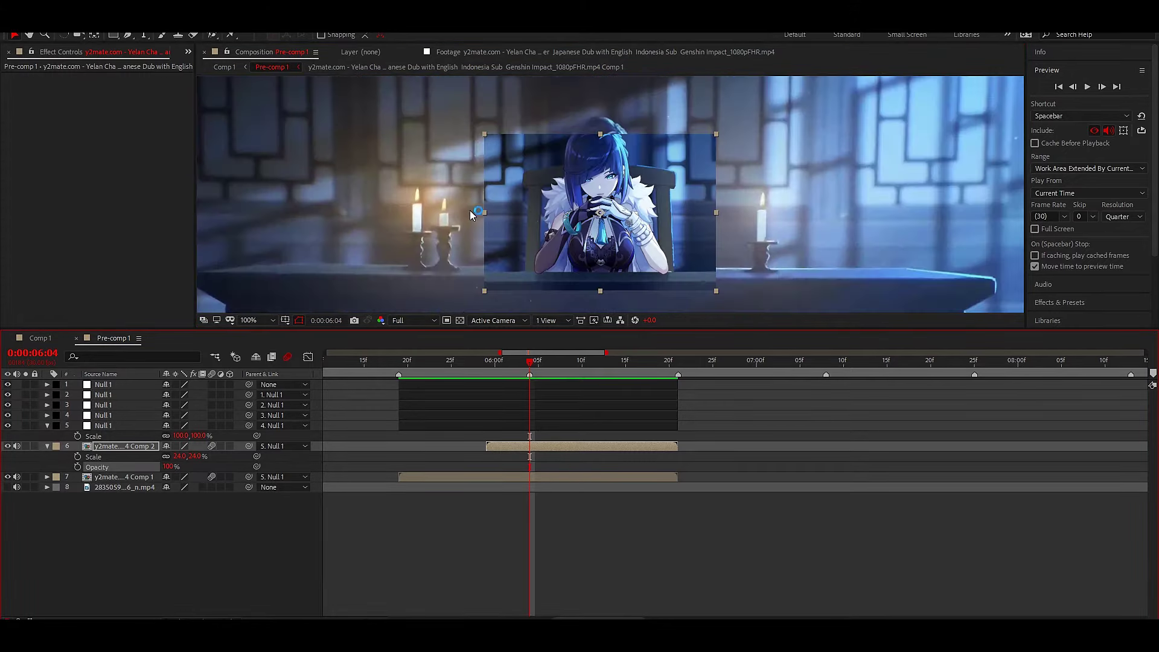
click(562, 522)
click(533, 445)
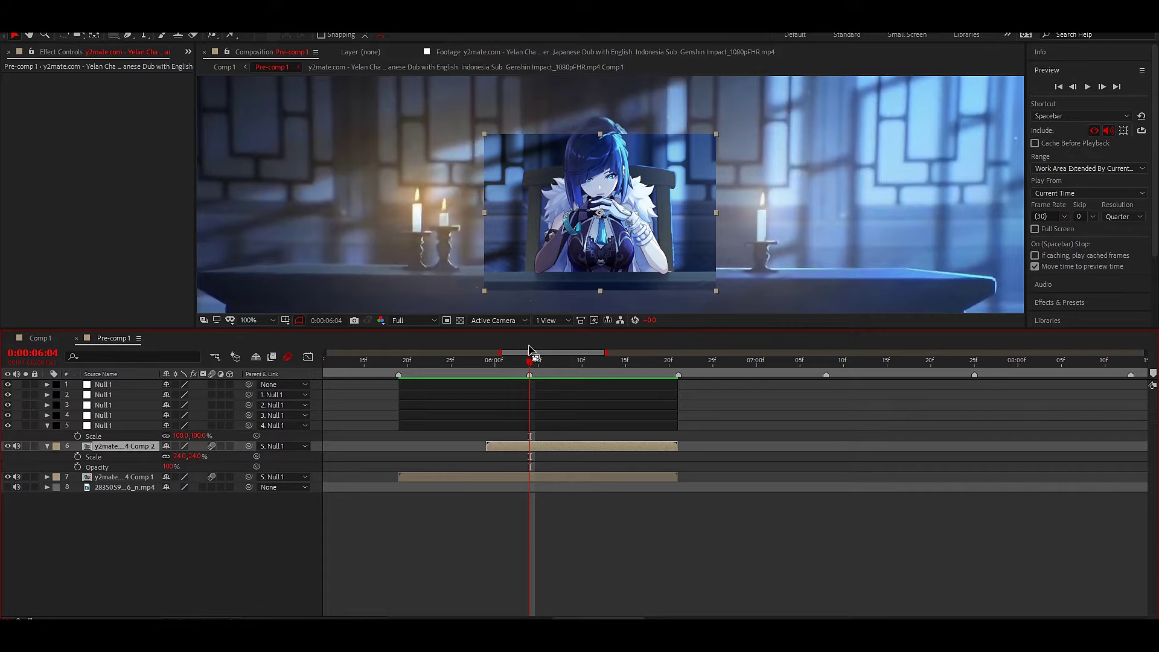
drag(534, 363, 565, 362)
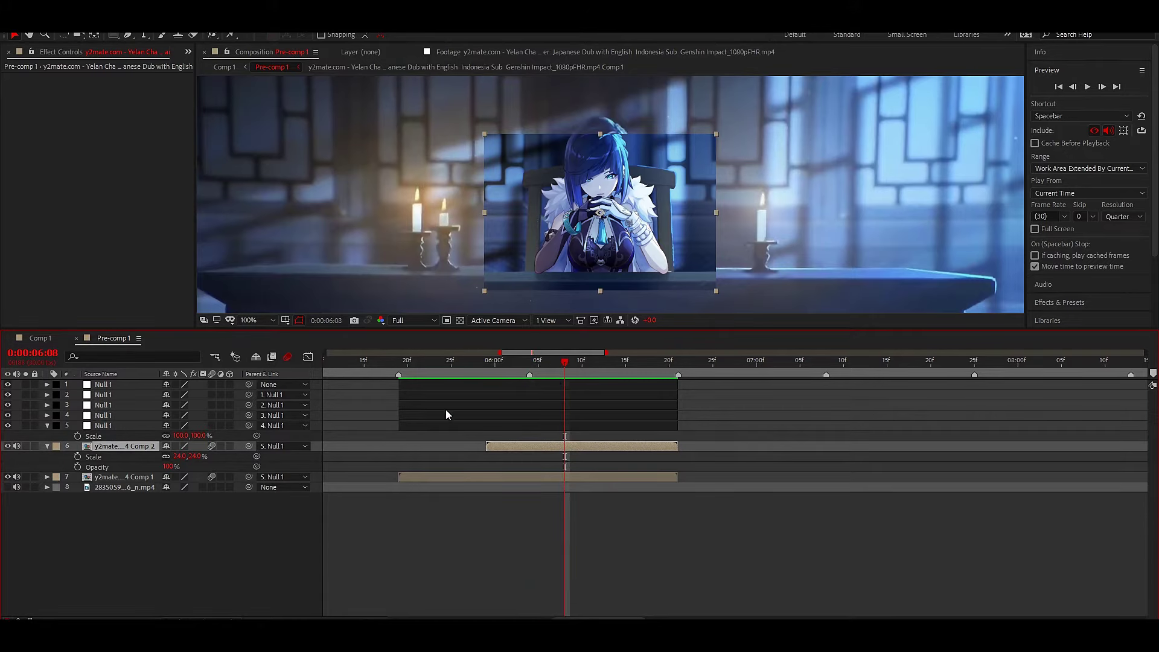
key(u)
key(t)
click(504, 363)
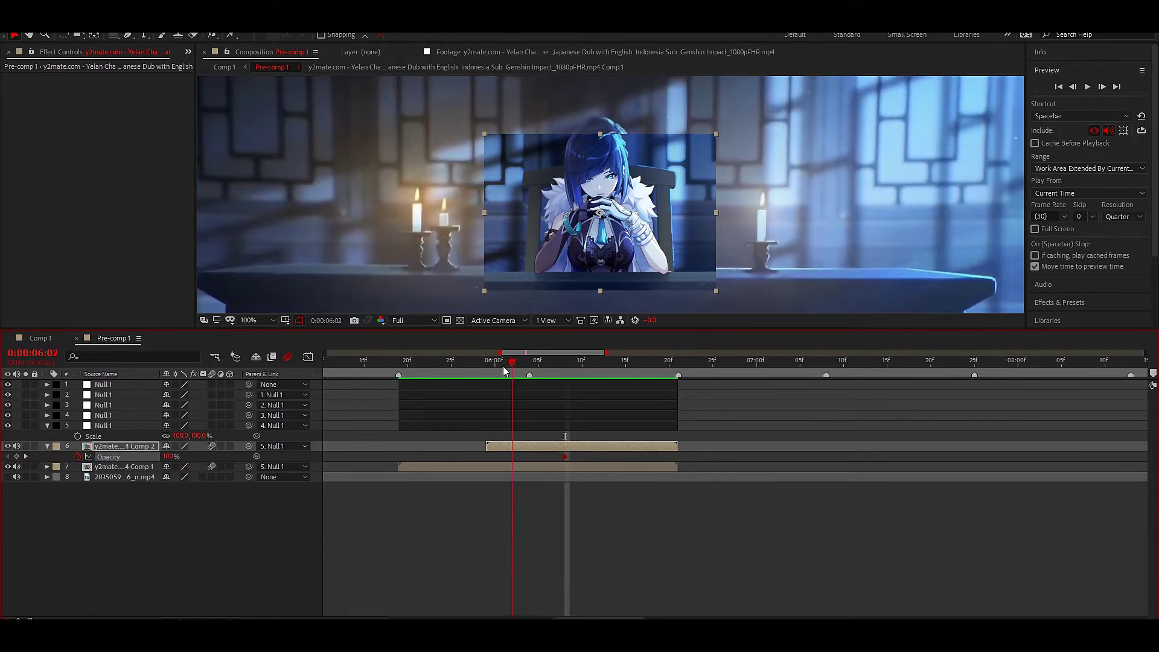
drag(171, 457, 161, 457)
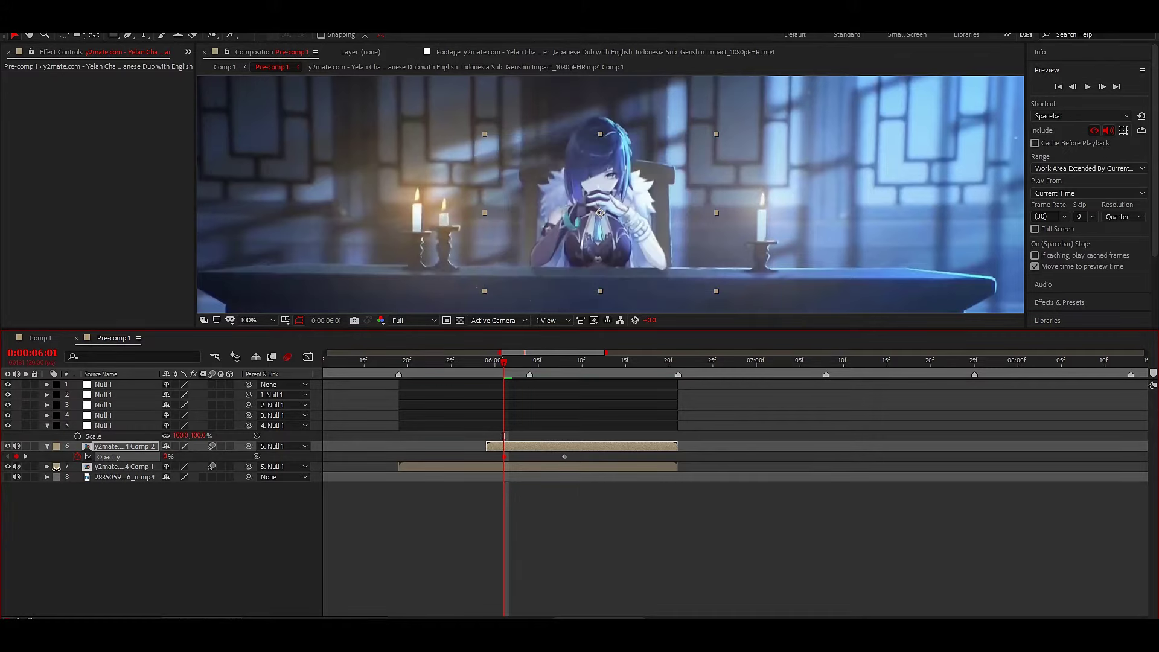
mouse_move(524, 375)
mouse_down()
mouse_move(563, 376)
mouse_move(444, 380)
mouse_up()
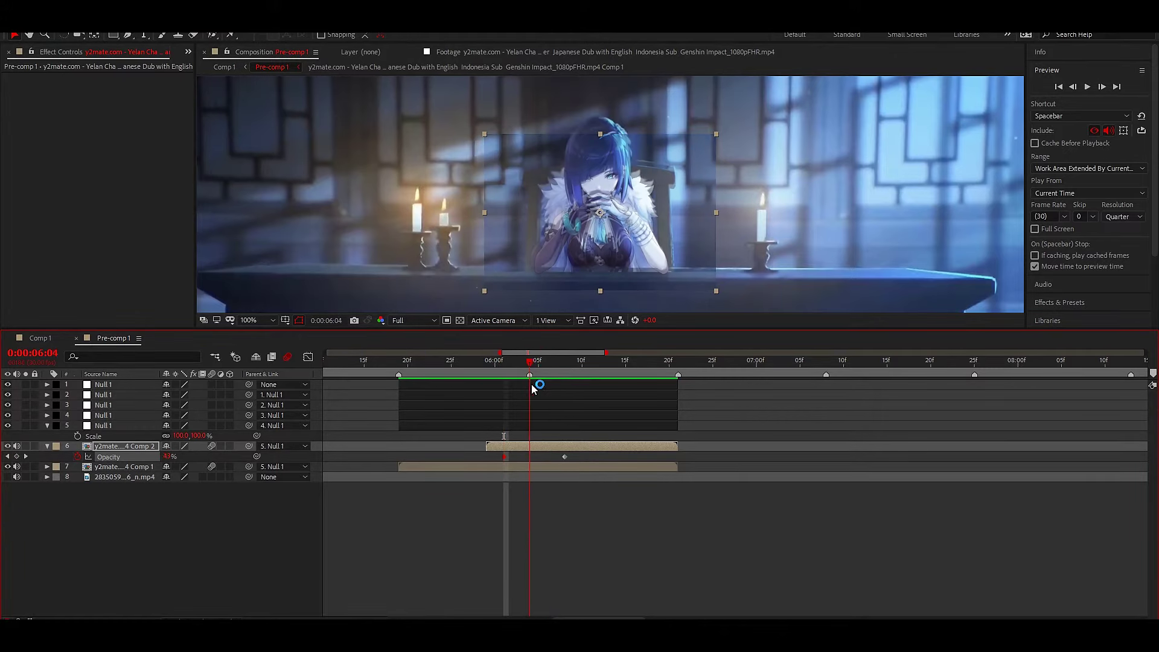
key(ctrl+s)
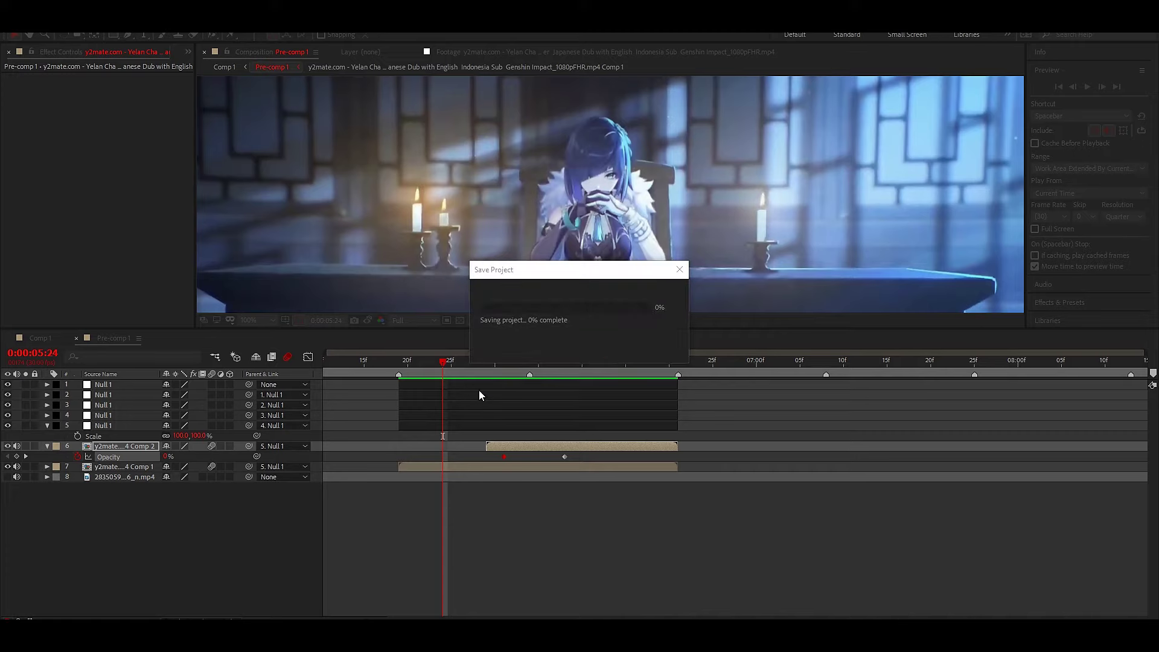
Step: Set a Scale keyframe on the fifth null at 06:04, then go back to 05:19
click(460, 425)
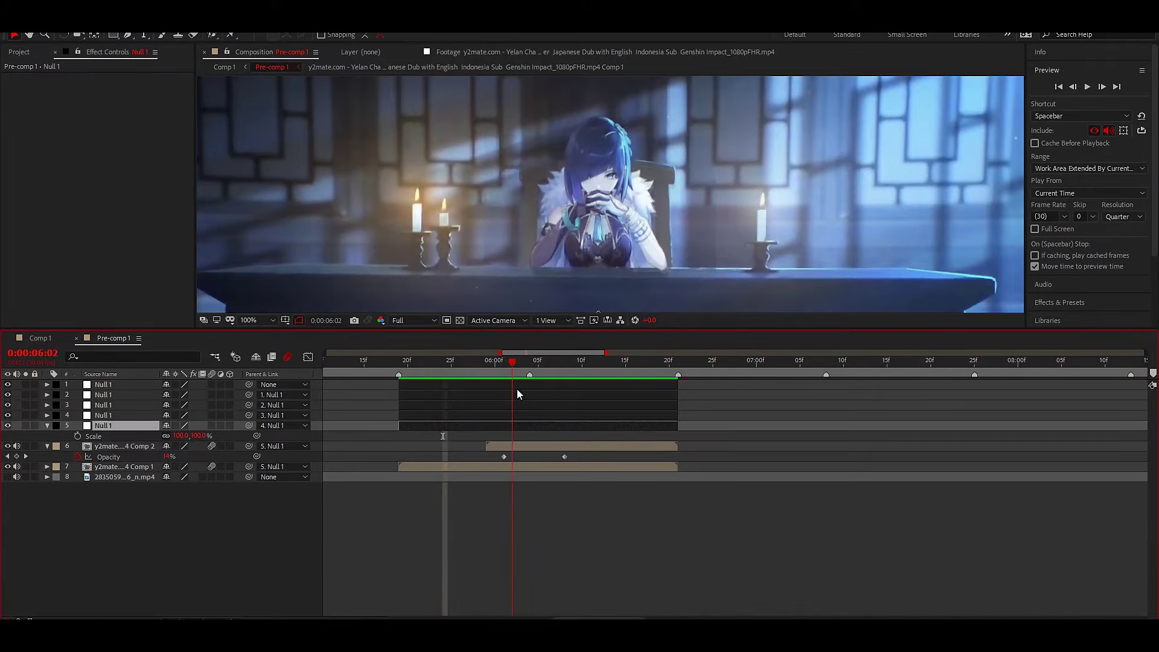
drag(446, 364, 529, 386)
key(s)
key(s)
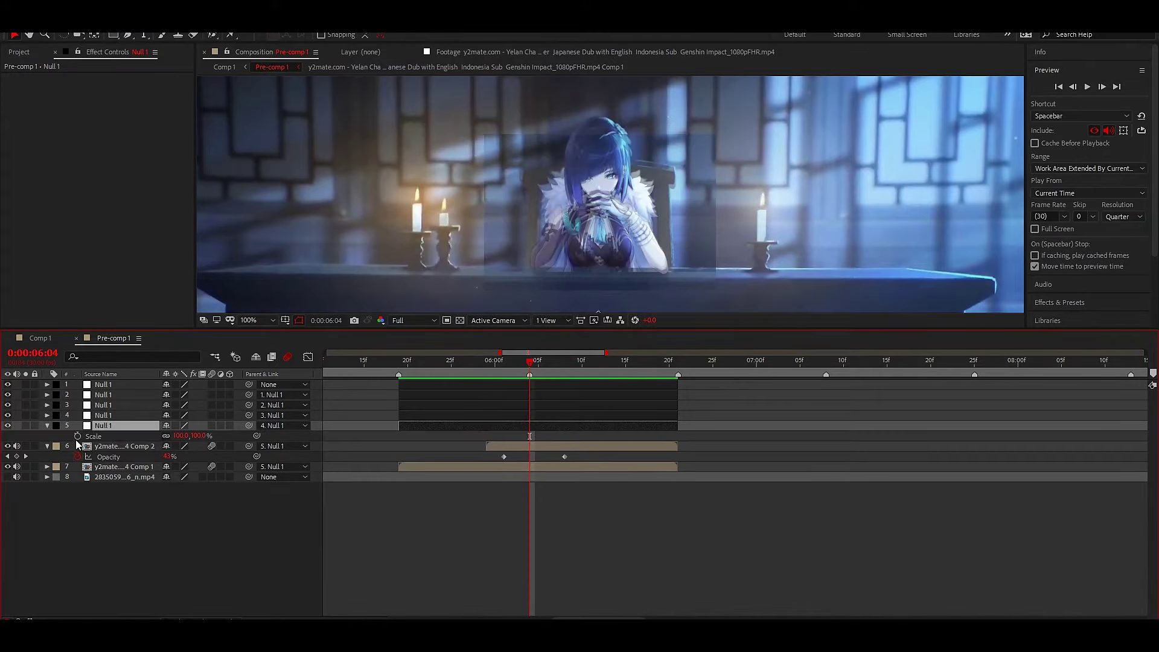
click(77, 436)
drag(418, 369, 398, 369)
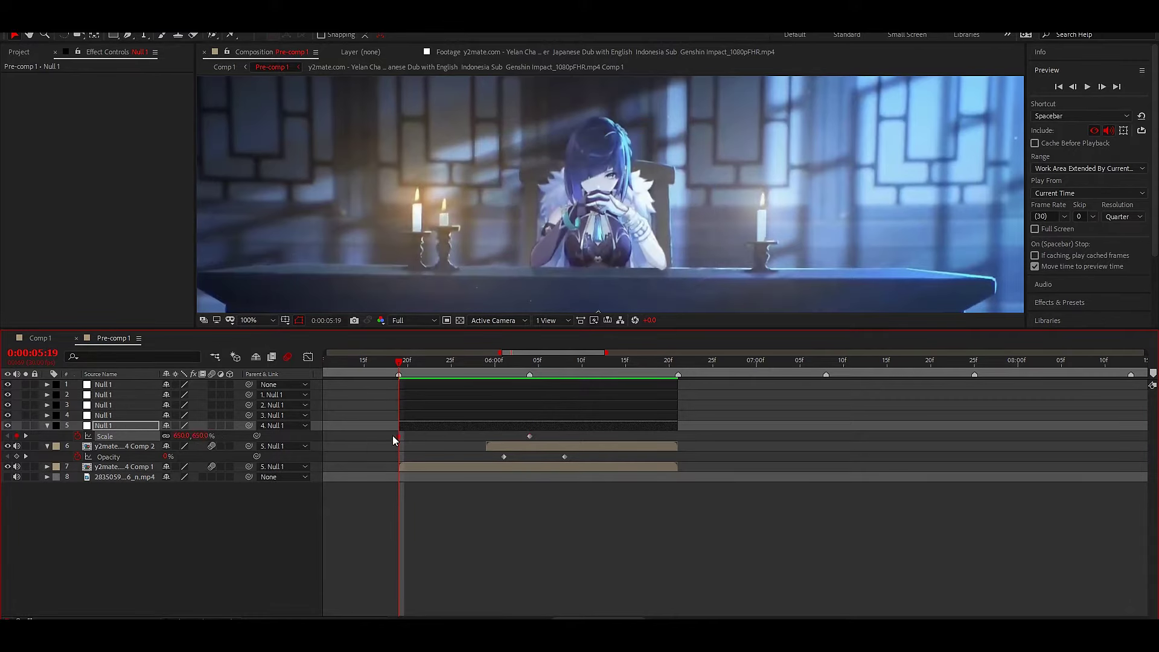
Step: Reshape the fifth null's Scale value curve for a steep ease-out and a long ease-in
drag(375, 428, 551, 441)
click(308, 357)
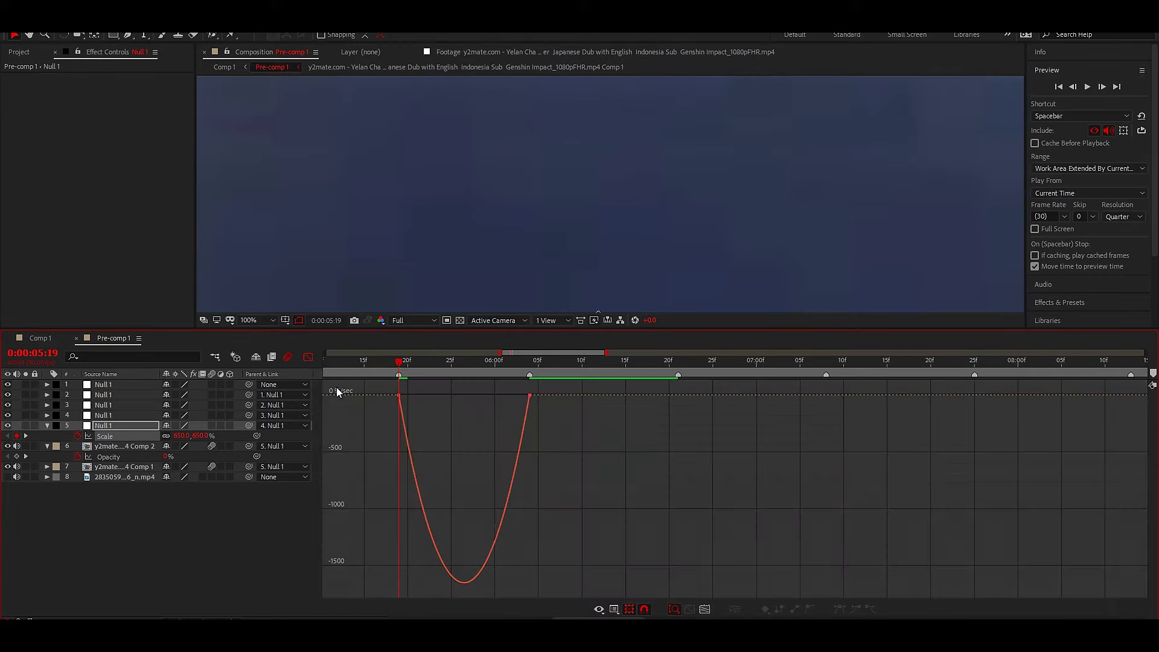
click(611, 609)
click(631, 479)
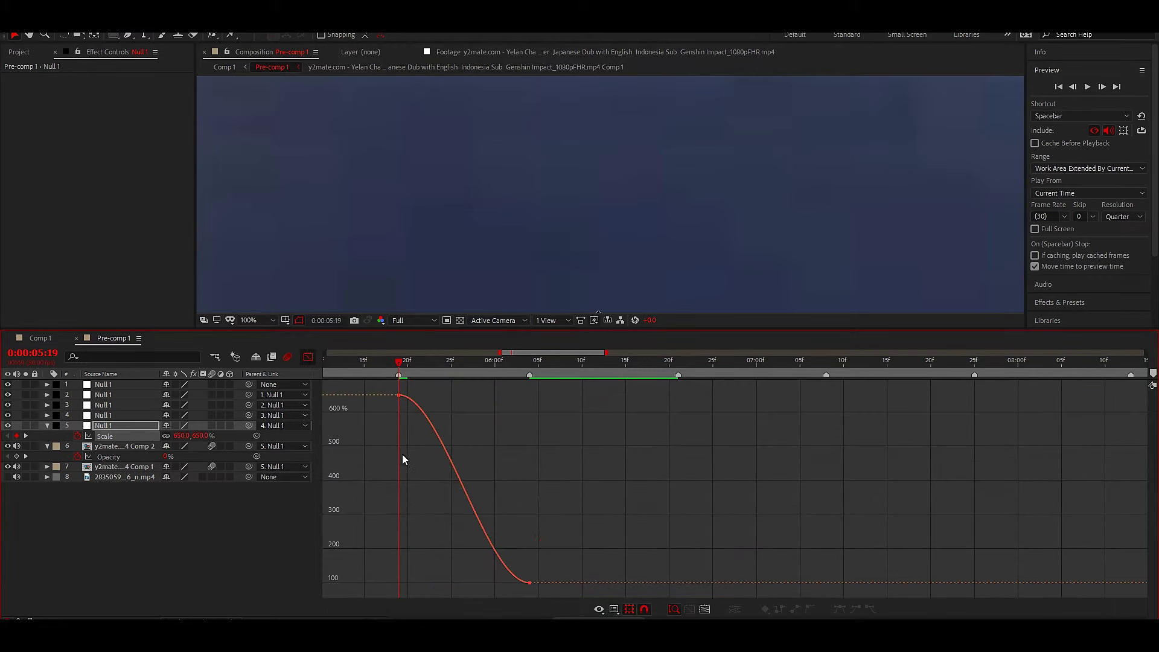
drag(443, 396, 343, 541)
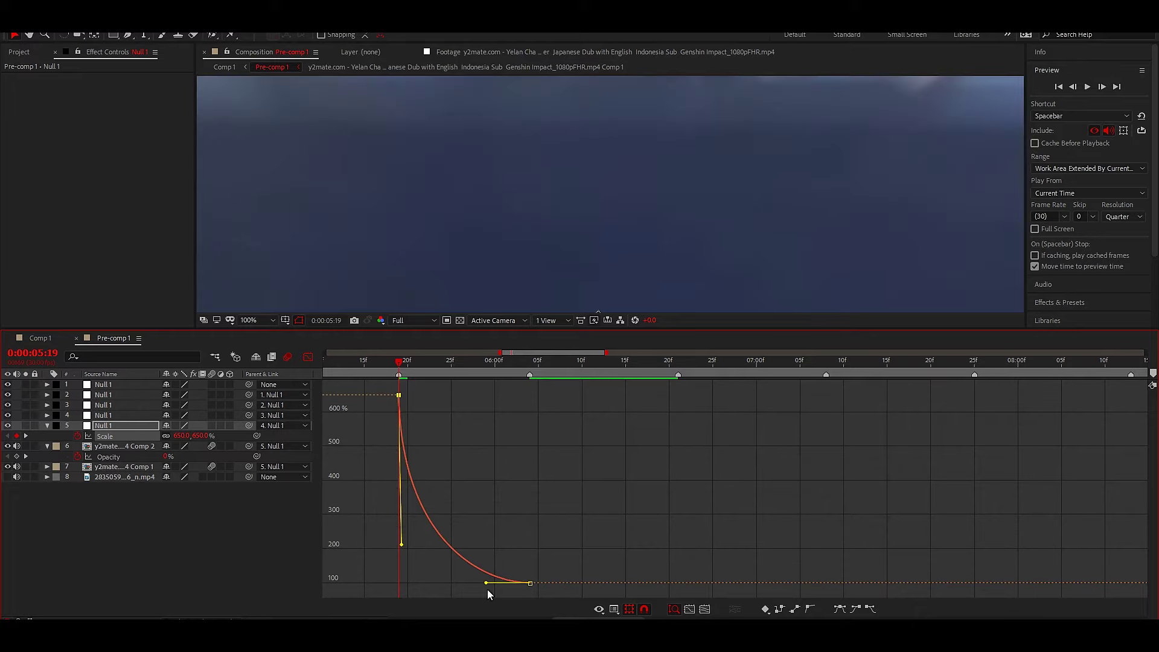
drag(486, 583, 414, 583)
drag(402, 544, 402, 571)
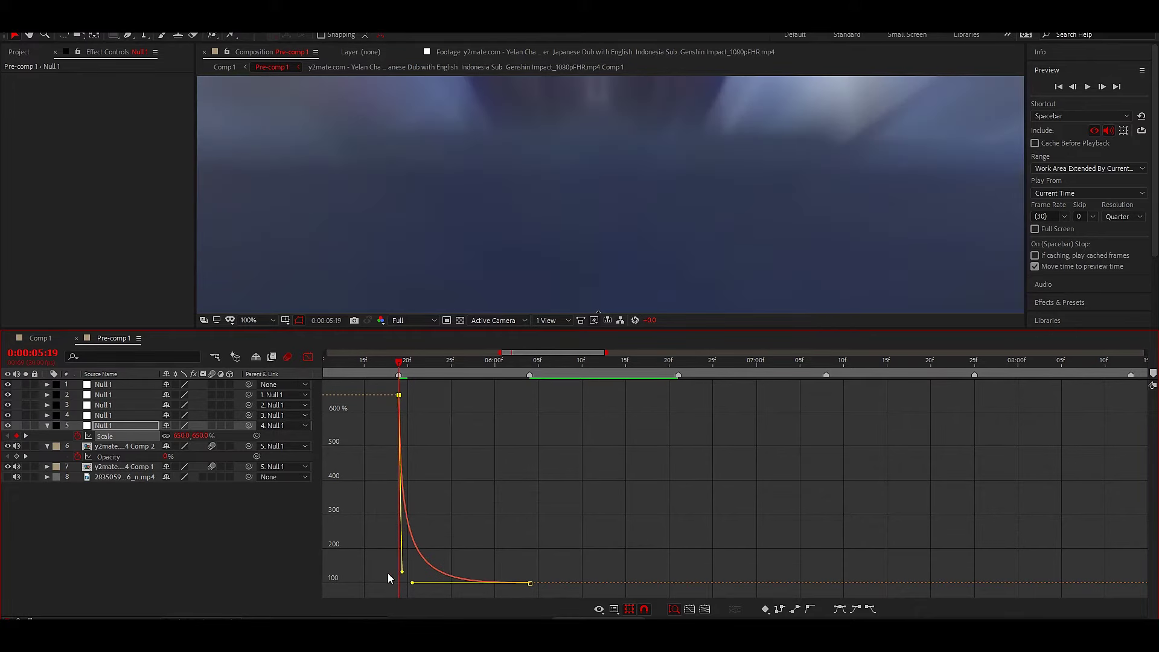
click(308, 357)
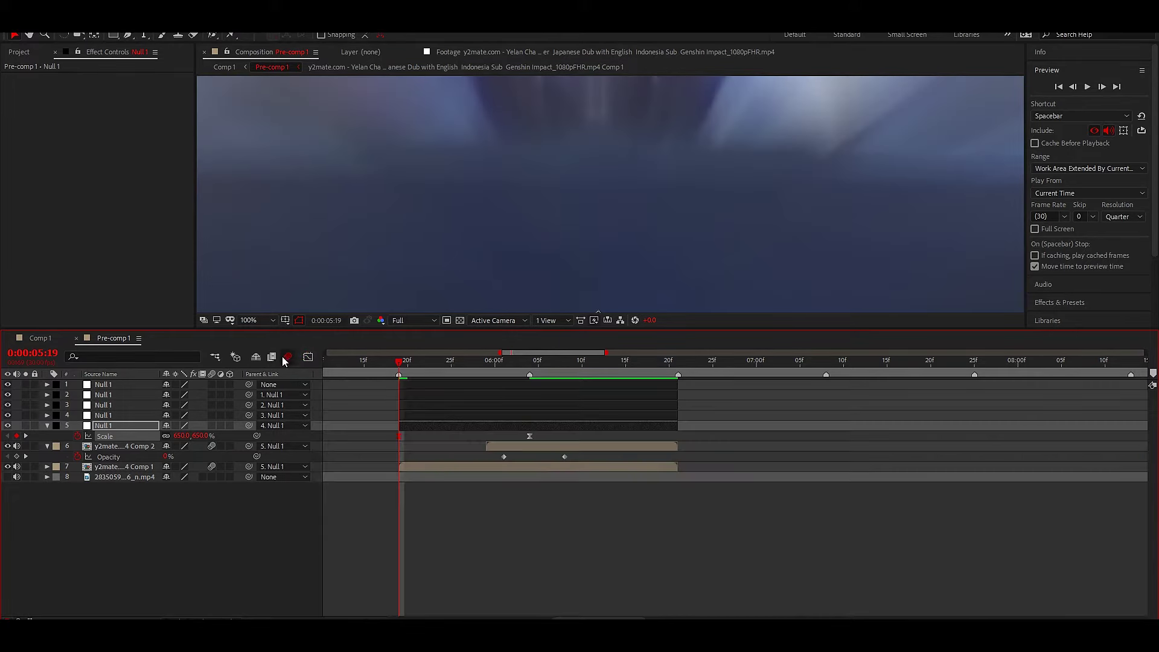
Step: View the composition at 33.3% and scrub to 05:26 to check the zoom
scroll(460, 243, down, 2)
click(258, 321)
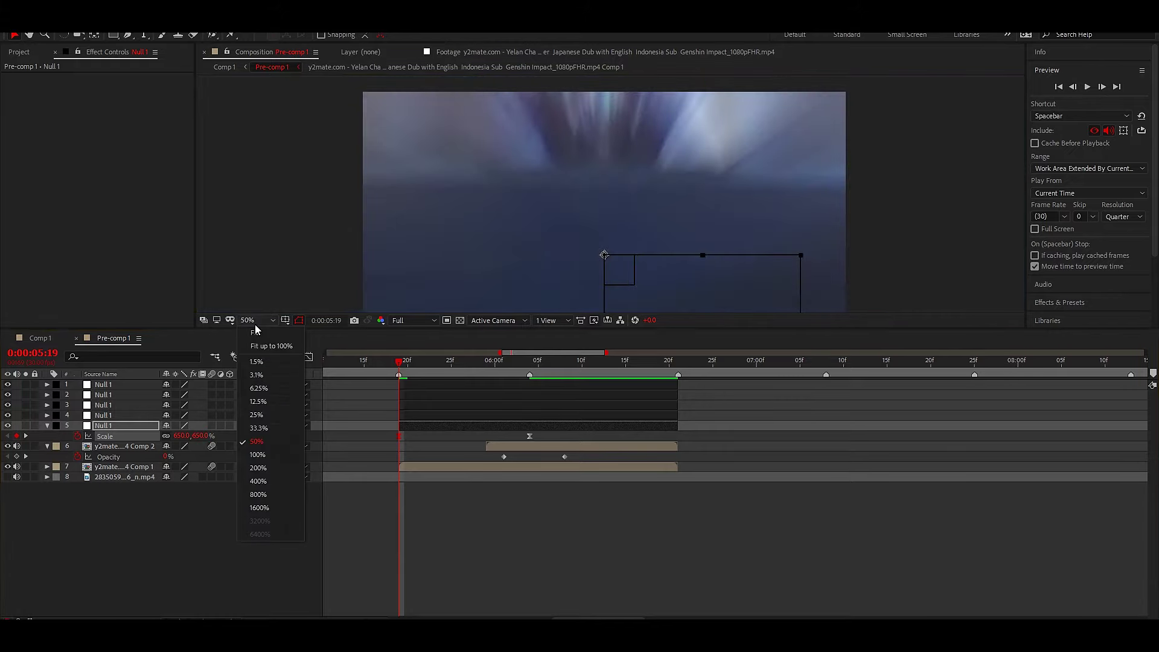
click(258, 427)
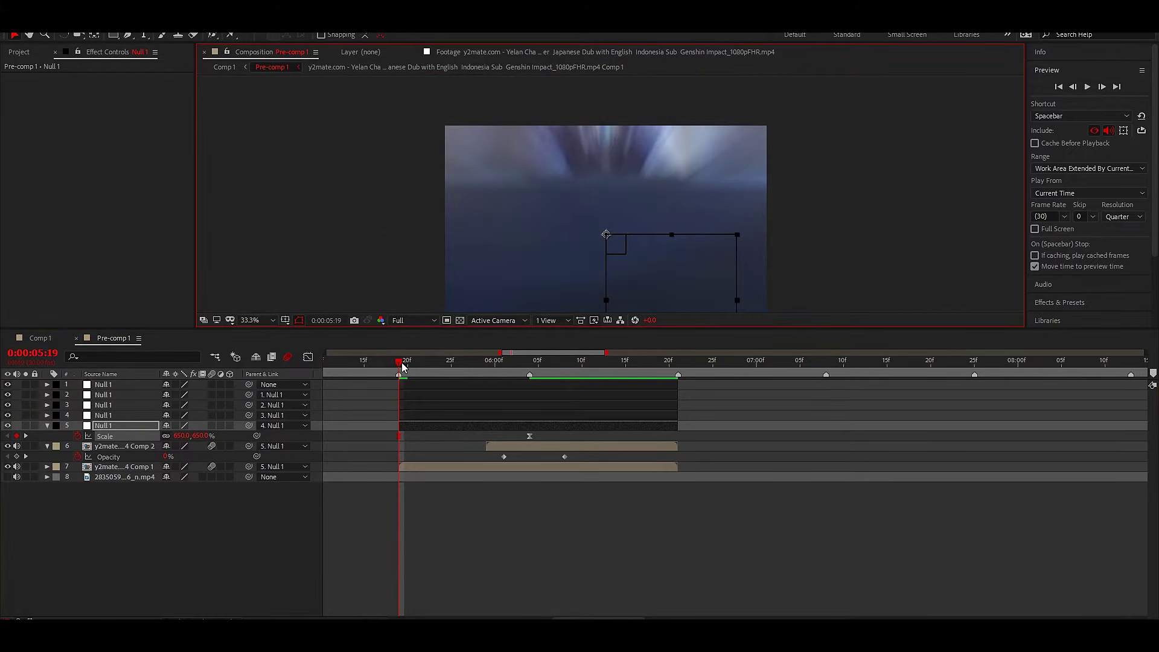
drag(402, 366, 463, 399)
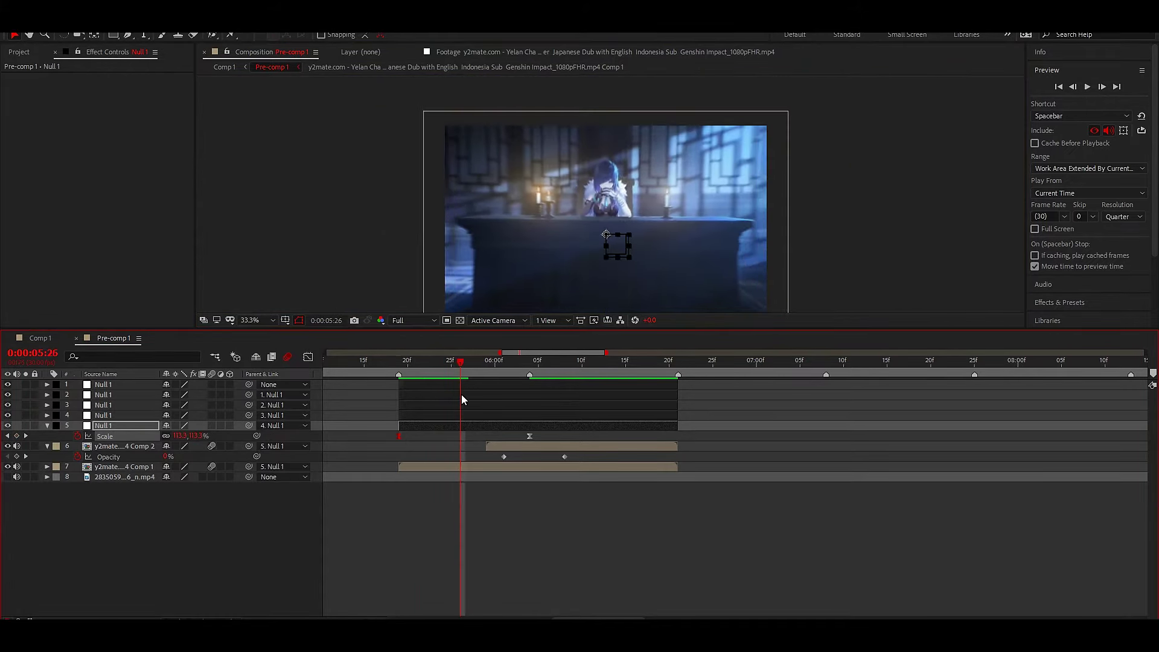
key(h)
drag(640, 261, 632, 227)
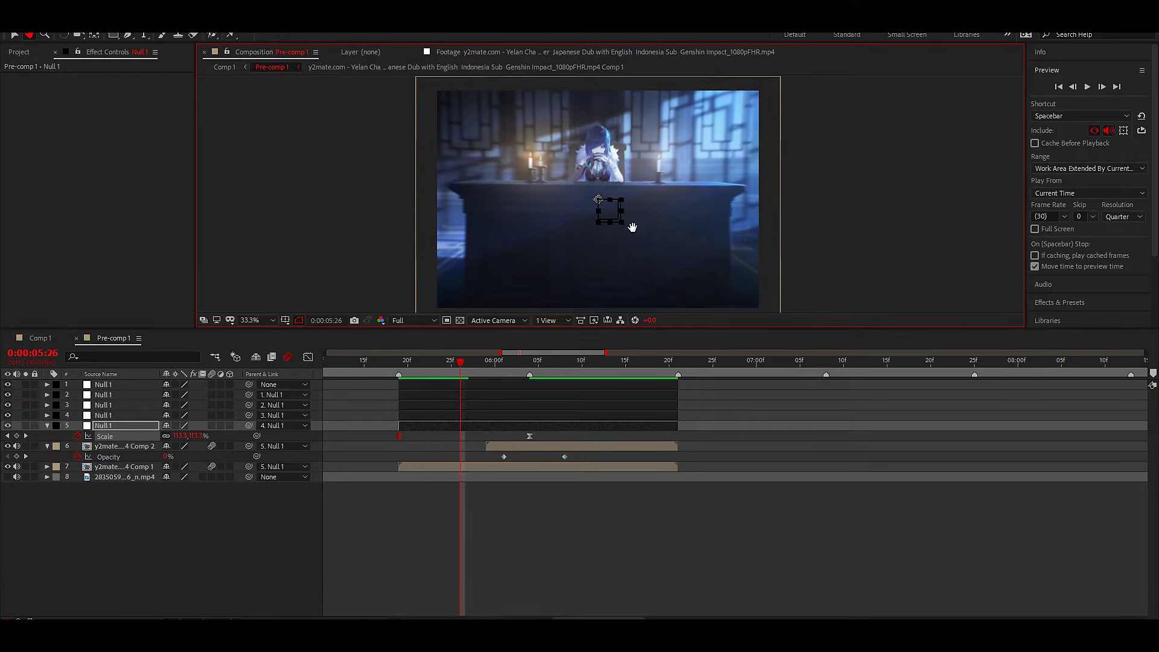
Step: Set the preview resolution to Quarter
key(v)
click(413, 321)
click(413, 389)
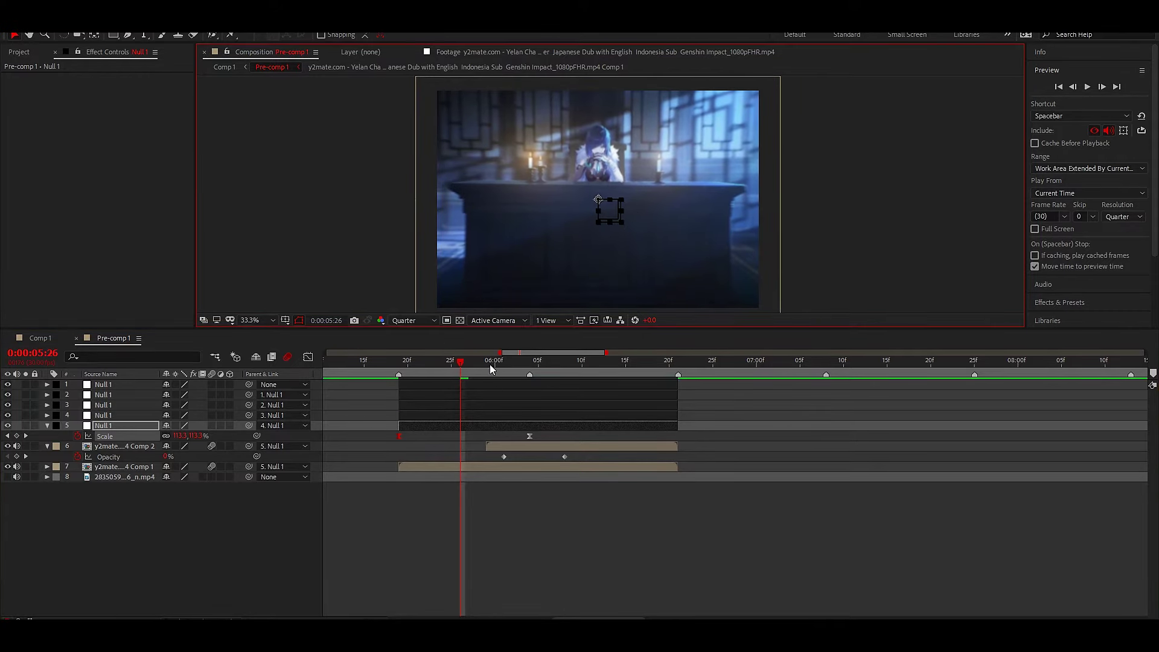
Step: Keyframe the fourth null's Position and Scale from 05:28 to 06:19, scaling to about 673% and moving down
drag(481, 364, 474, 364)
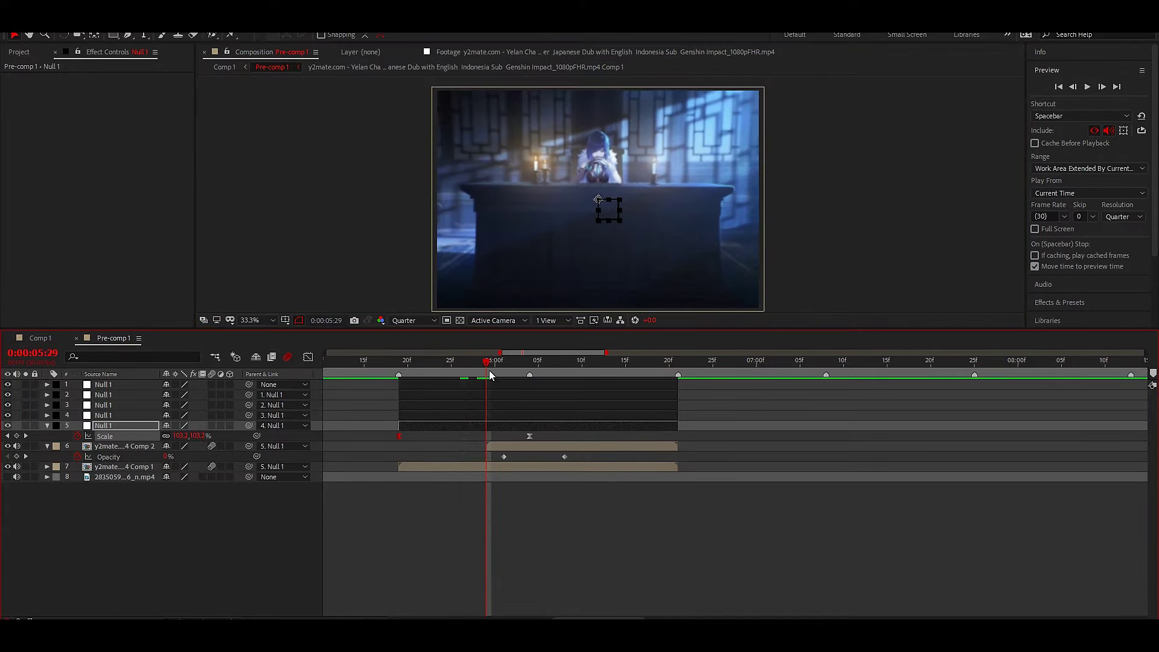
click(489, 415)
key(p)
key(shift+s)
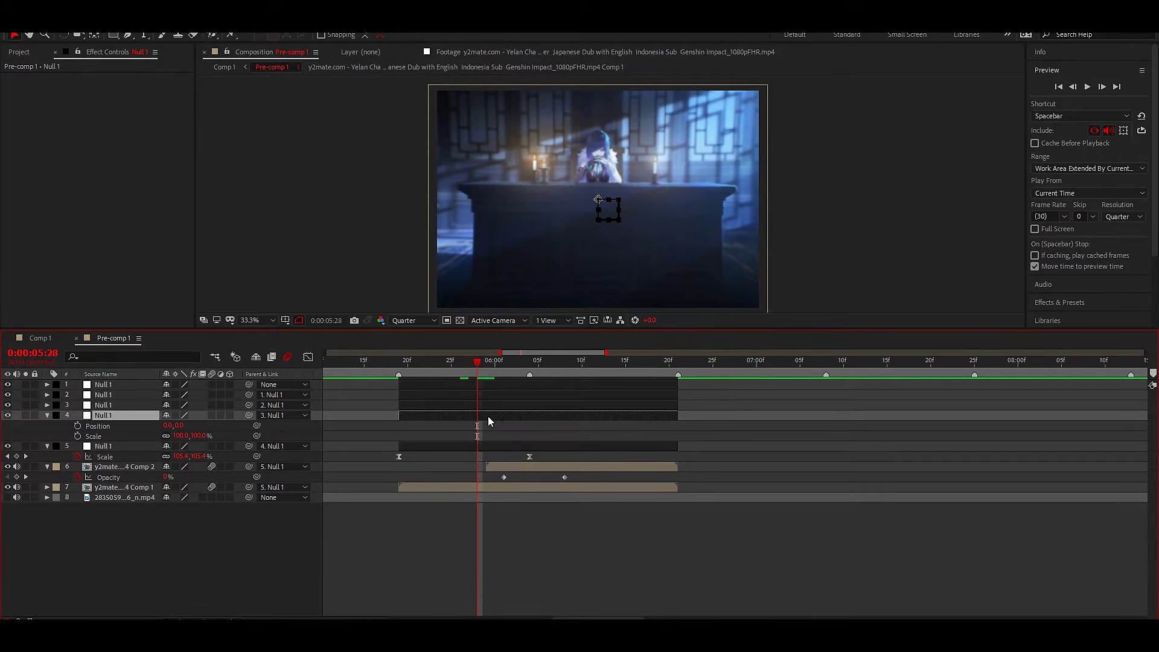
click(77, 436)
click(78, 425)
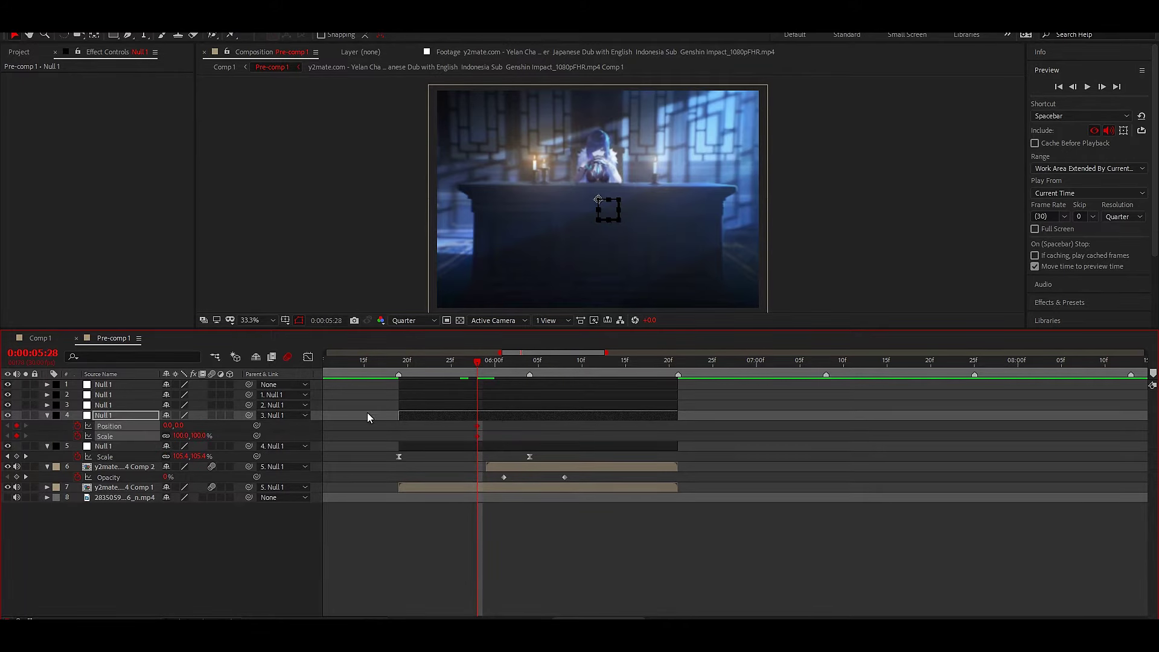
key(space)
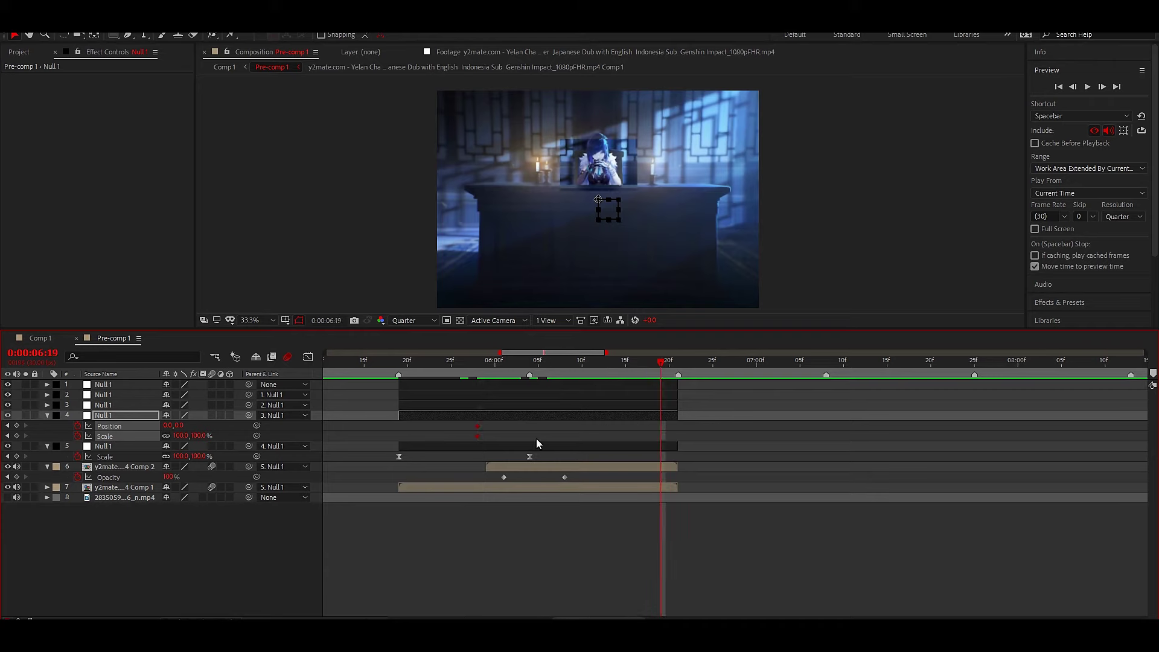
drag(195, 436, 181, 443)
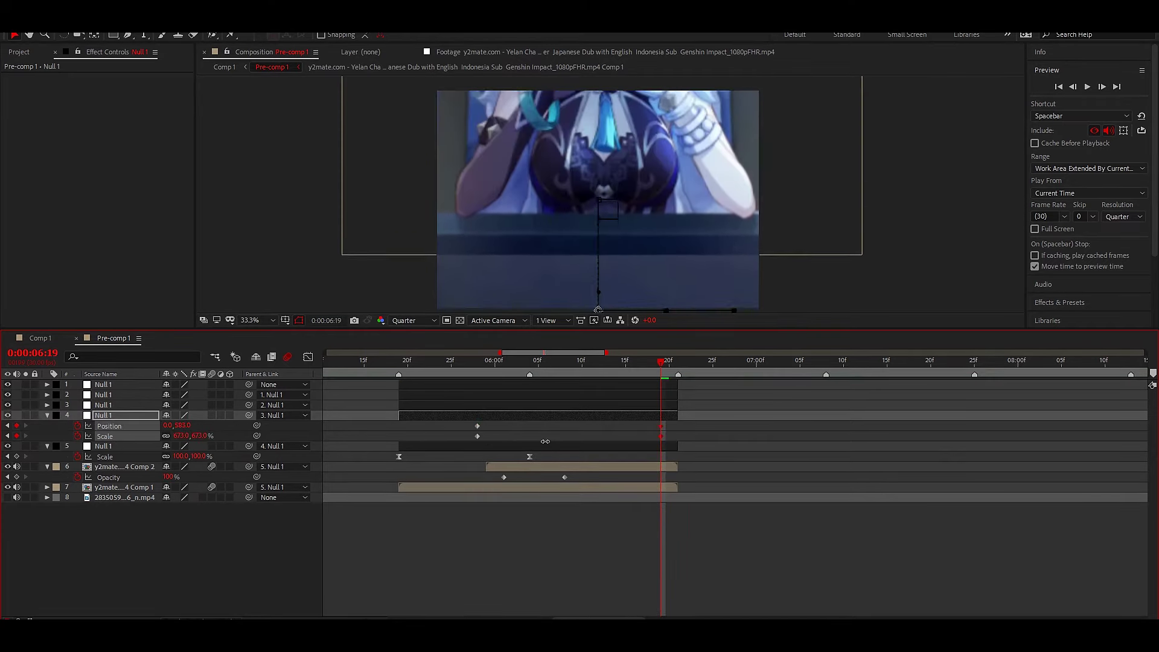
mouse_move(180, 426)
mouse_down()
mouse_move(1034, 427)
mouse_move(199, 440)
mouse_move(379, 445)
mouse_up()
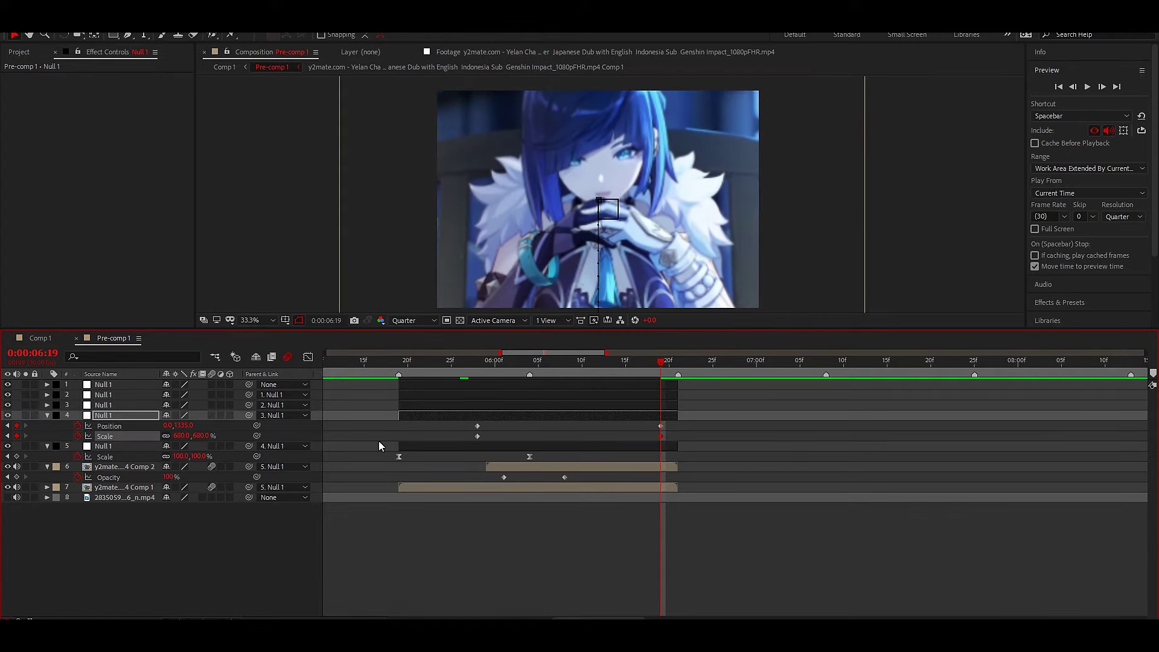
Step: Lengthen the speed-graph ease into the fourth null's end keyframes
drag(444, 423, 674, 446)
click(309, 357)
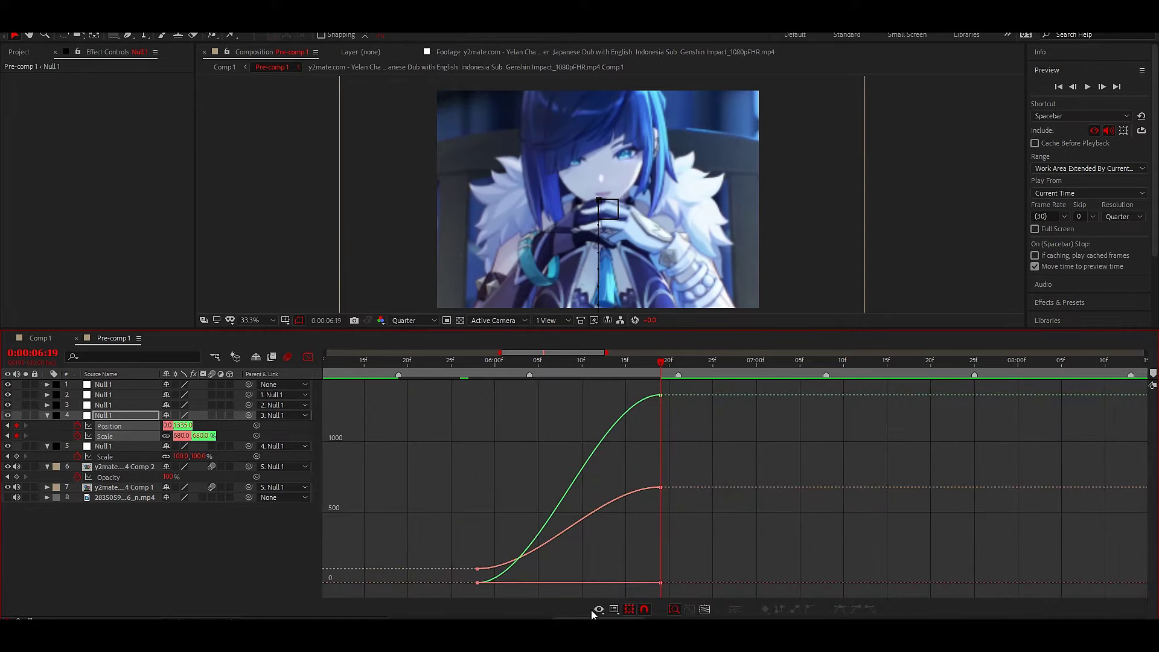
click(619, 611)
click(651, 489)
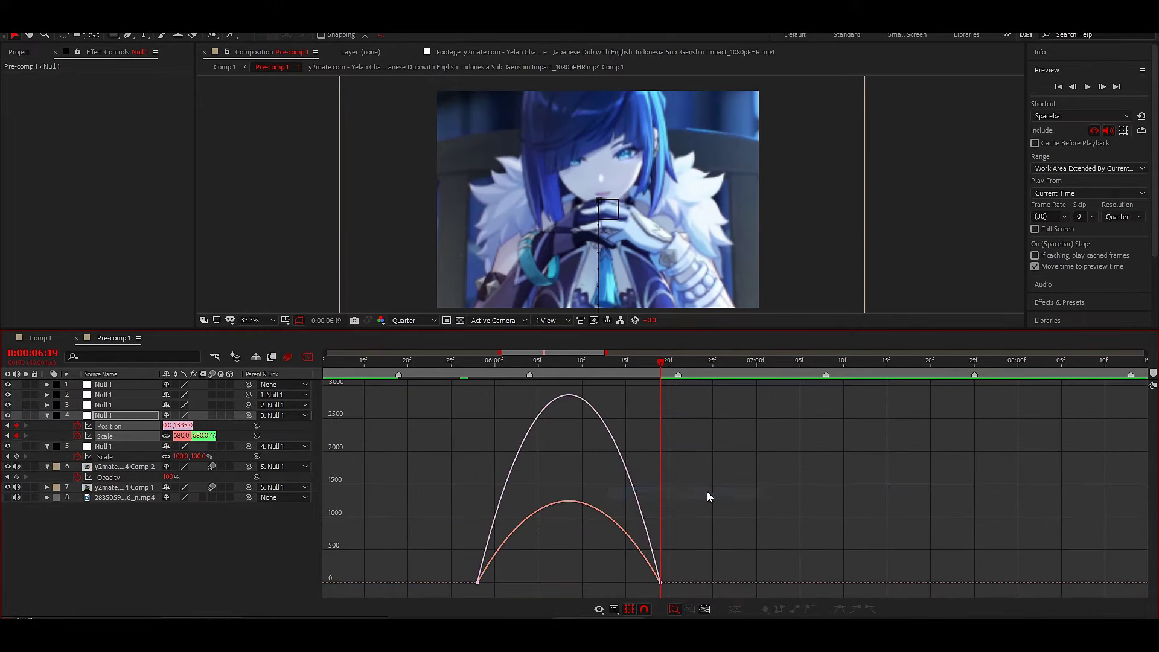
drag(630, 578, 606, 579)
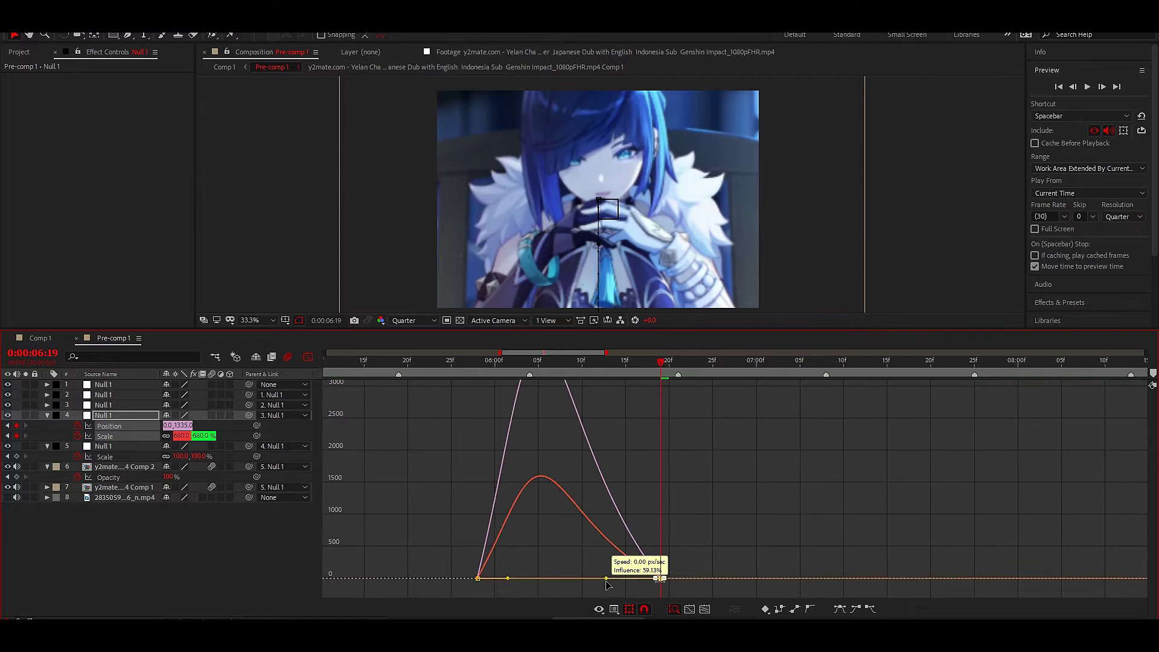
click(309, 356)
Step: Keyframe the top null's Scale up to 115% and shift its later keyframe to about 06:21
click(502, 367)
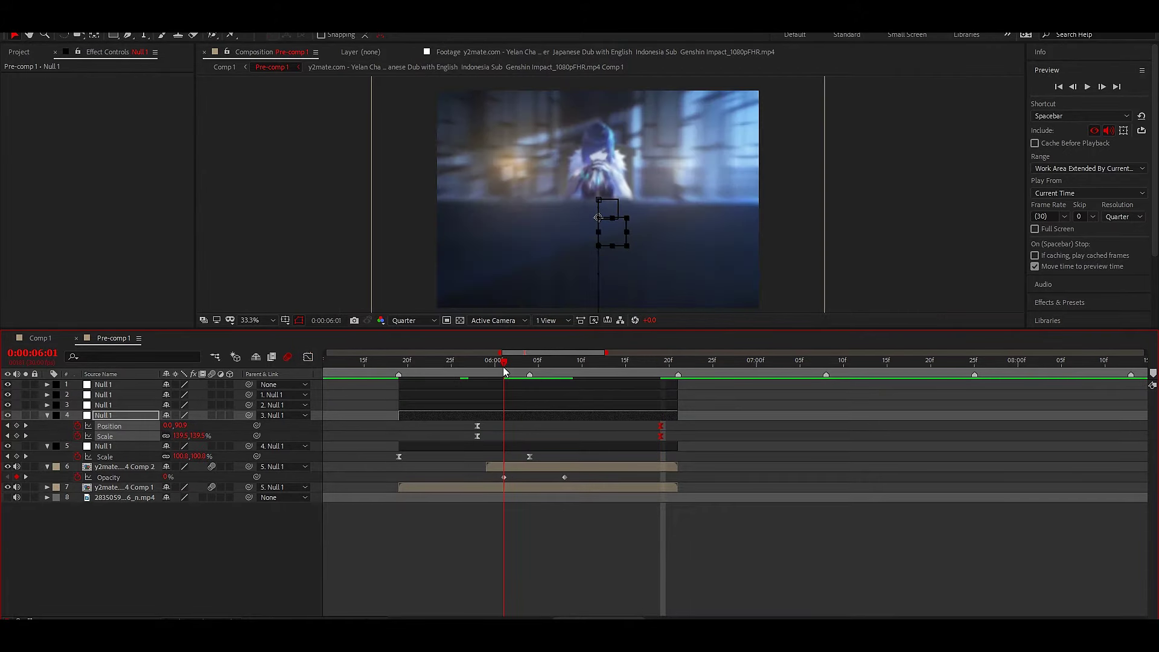
key(s)
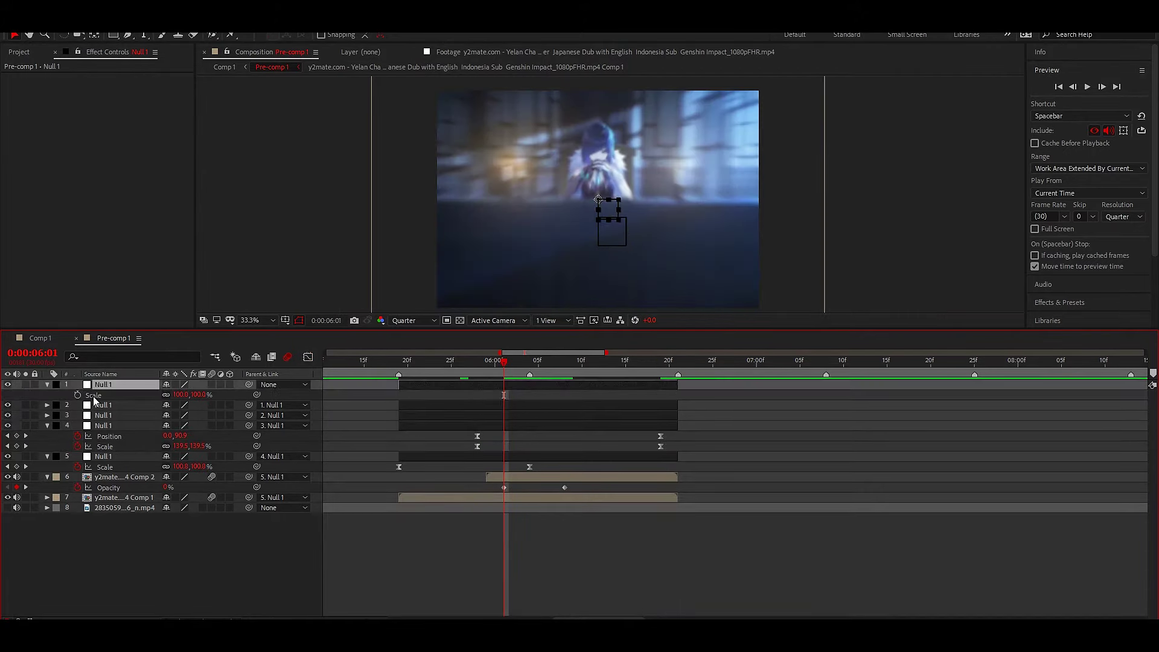
key(alt+shift+s)
key(Page_Down)
drag(521, 375, 583, 383)
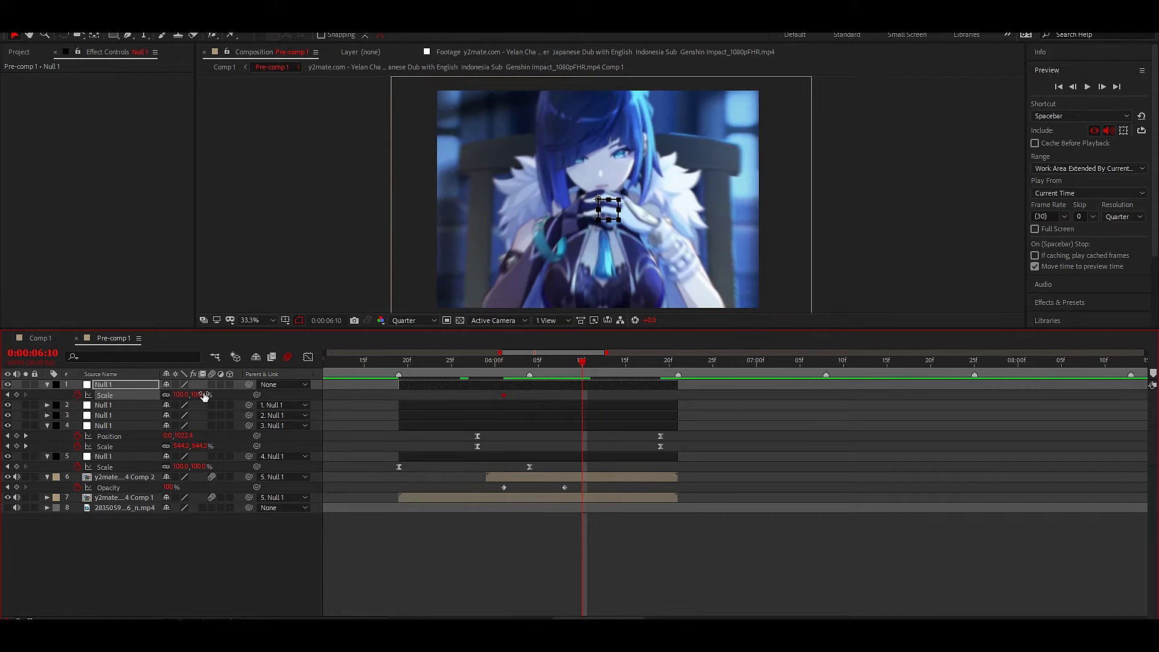
text(115)
key(Return)
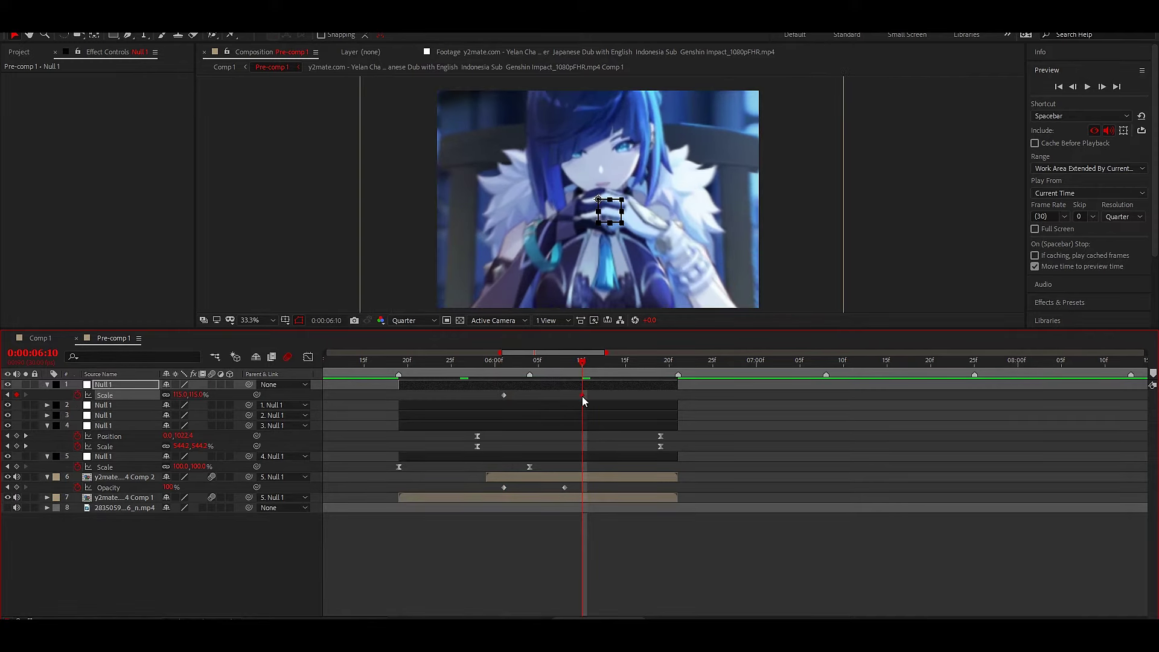
click(658, 379)
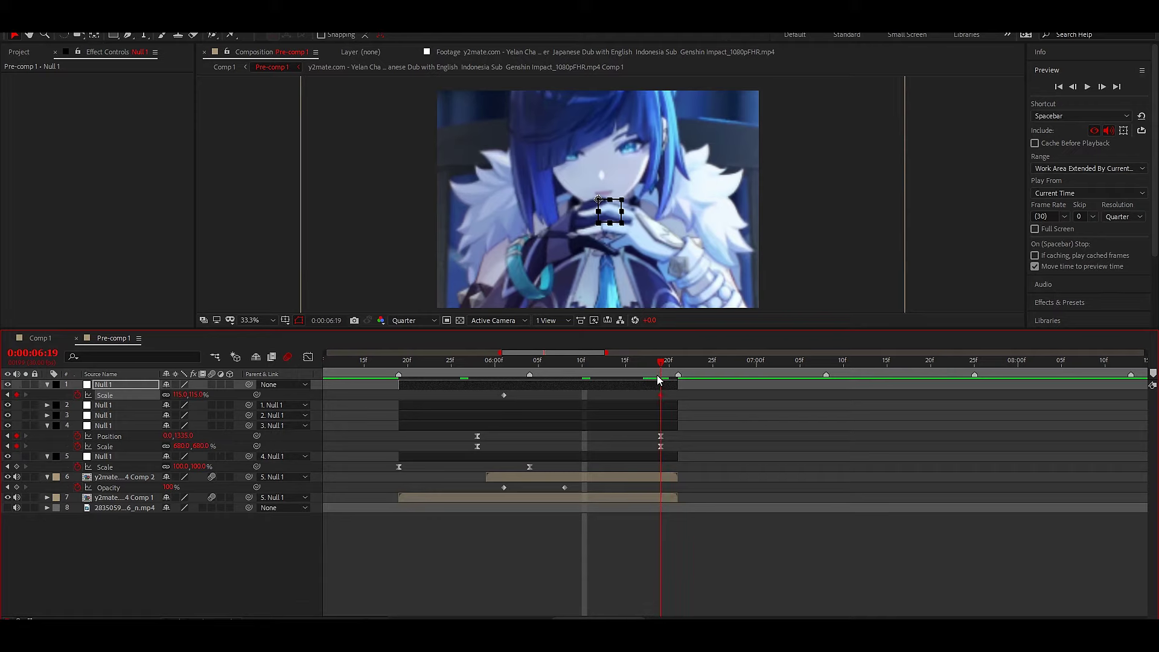
drag(685, 391, 454, 412)
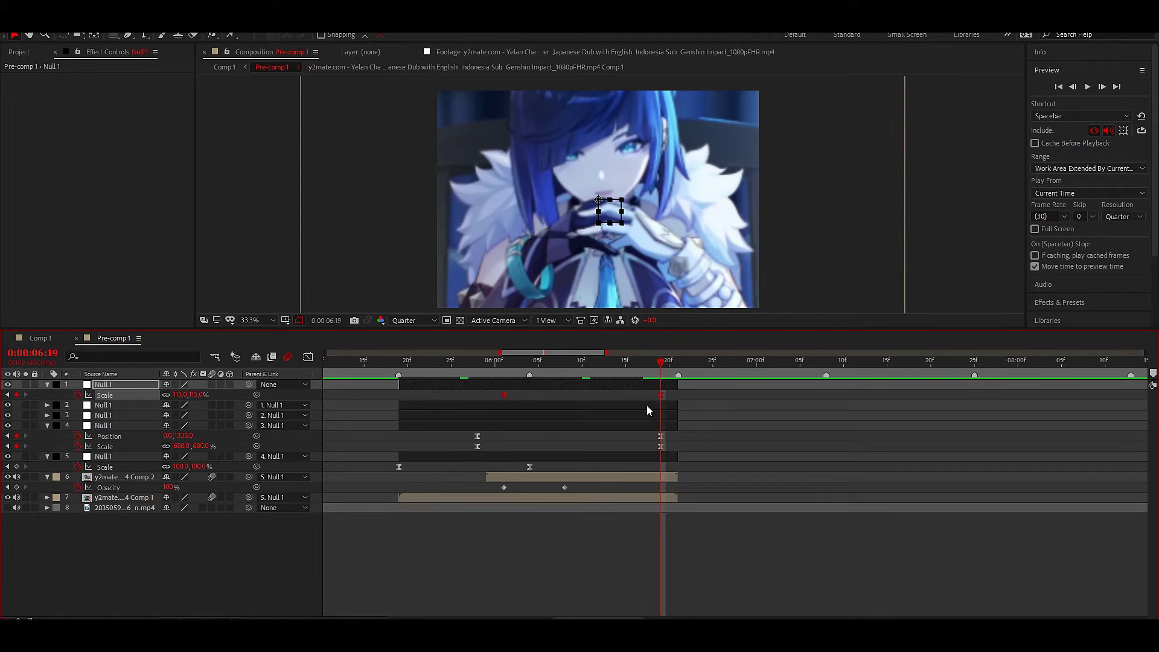
mouse_move(662, 396)
mouse_down()
mouse_move(679, 396)
mouse_move(634, 378)
mouse_up()
Step: Keyframe the third null's Scale from 06:15 to -72% at 06:19, then move that keyframe later
click(632, 415)
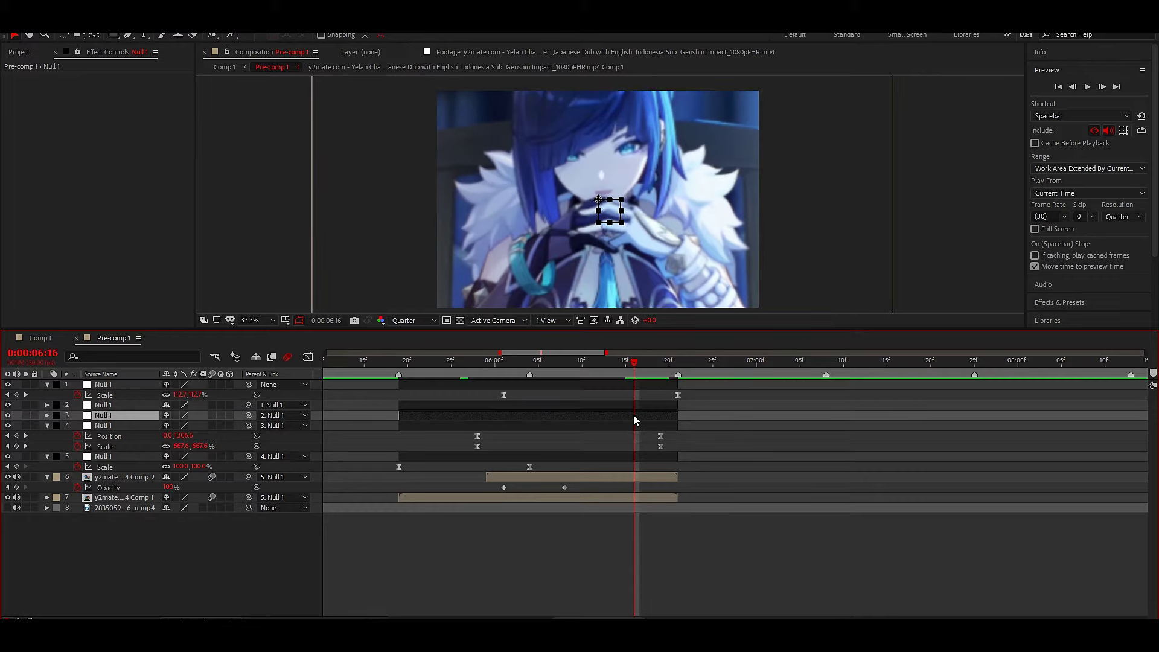
key(s)
click(78, 426)
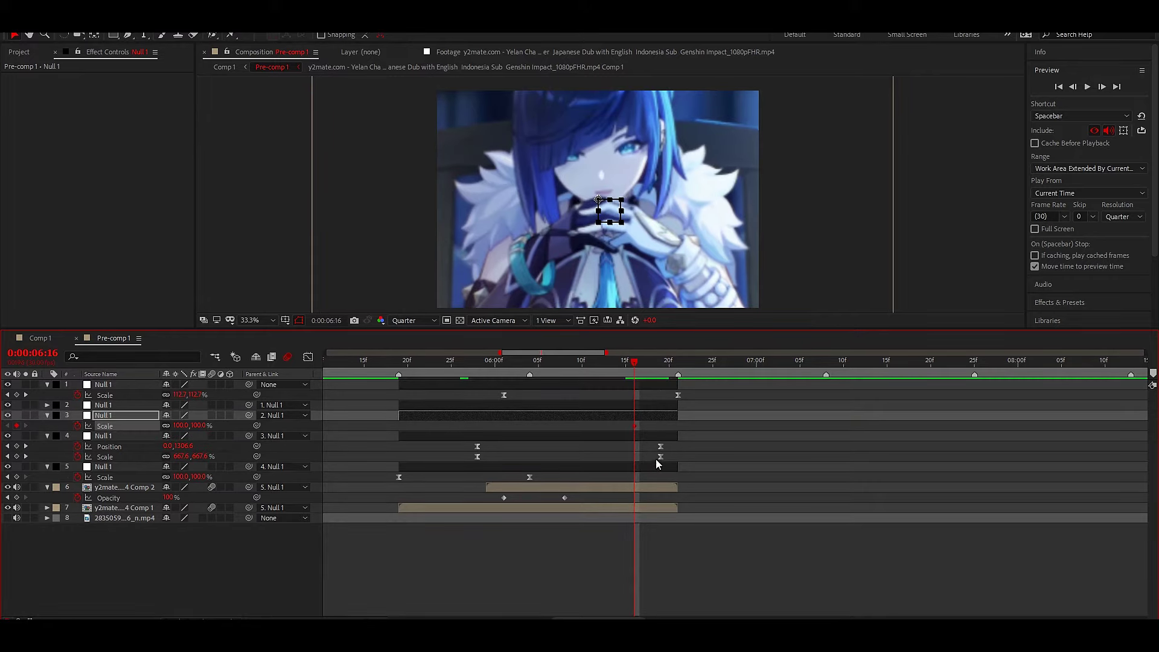
drag(633, 426, 626, 426)
drag(647, 380, 661, 380)
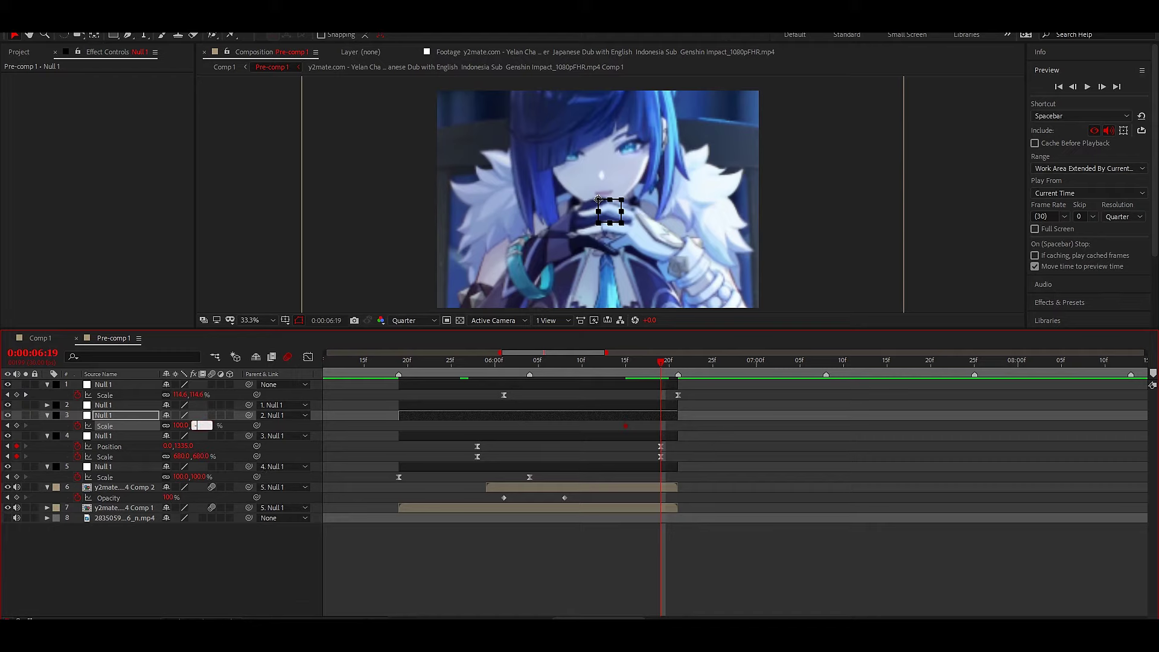
text(-72)
key(Return)
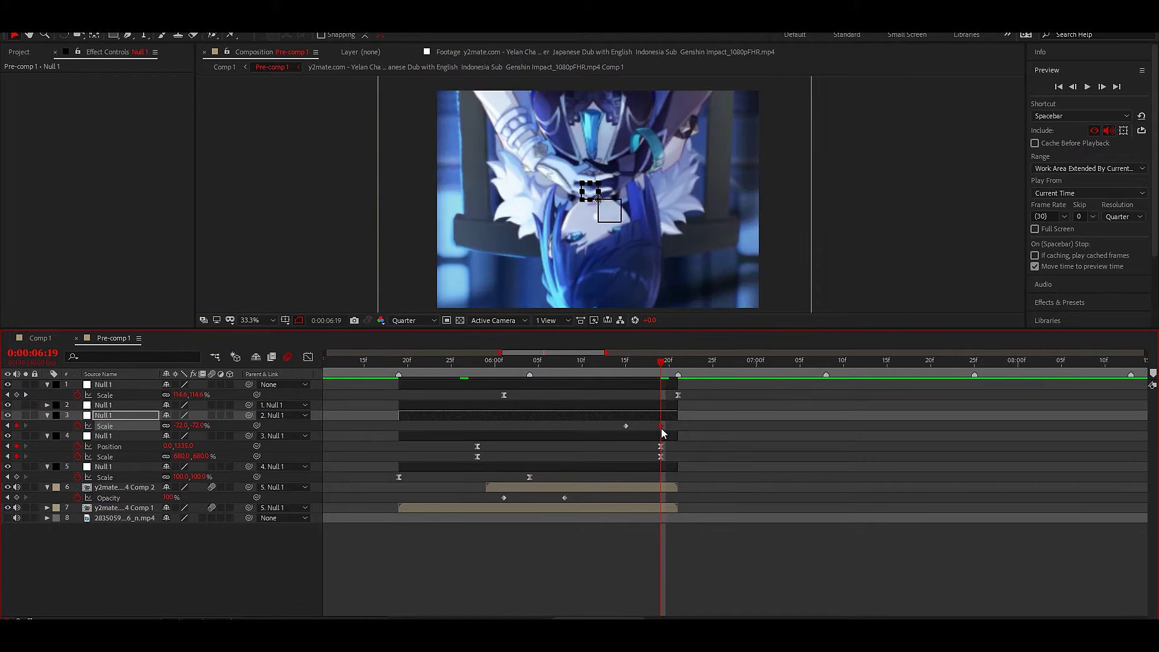
mouse_move(662, 428)
mouse_down()
mouse_move(678, 427)
mouse_move(618, 417)
mouse_up()
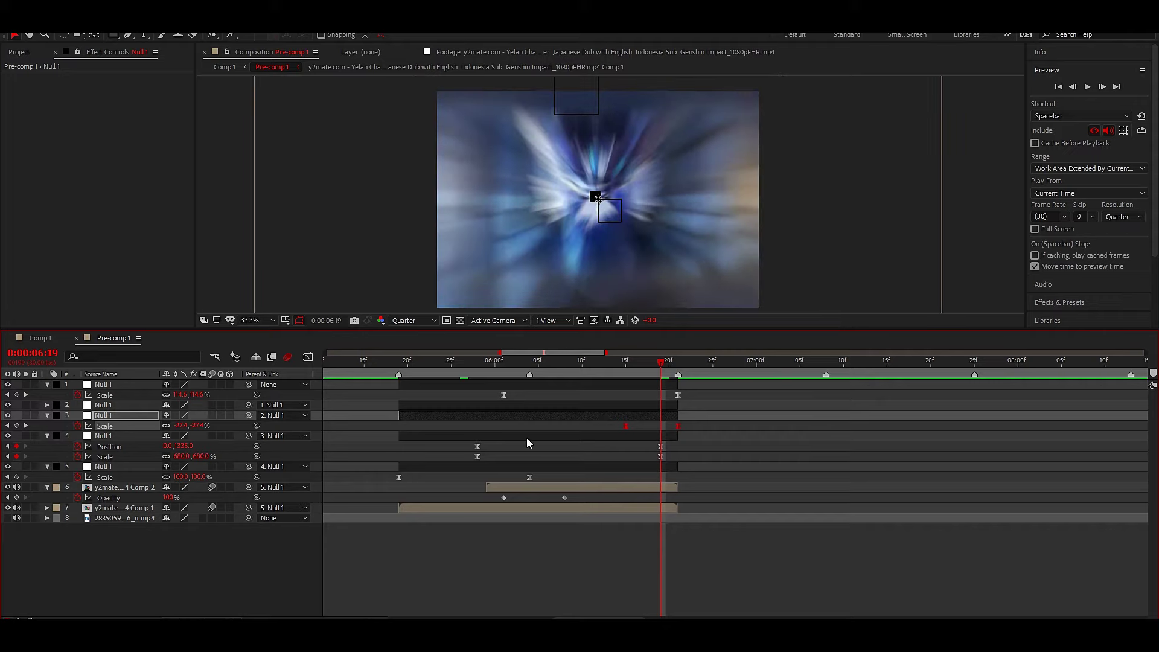
Step: Bend the third null's Scale value curve to hold near 100% before plunging to the negative keyframe
click(308, 356)
drag(529, 492, 663, 583)
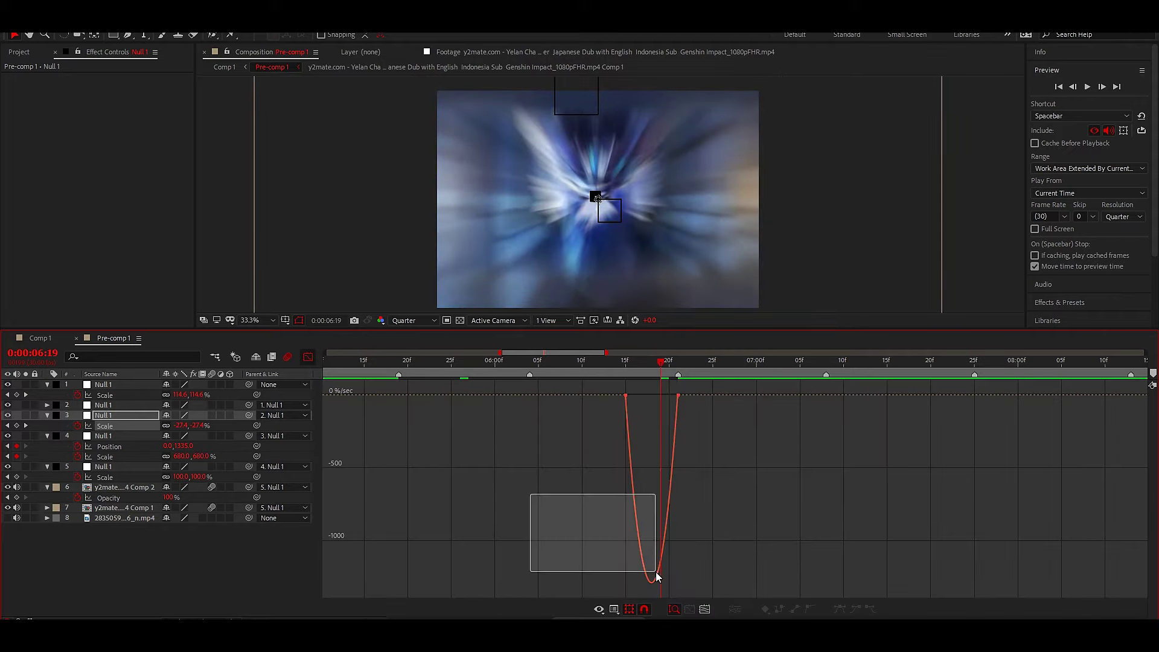
click(616, 610)
click(653, 479)
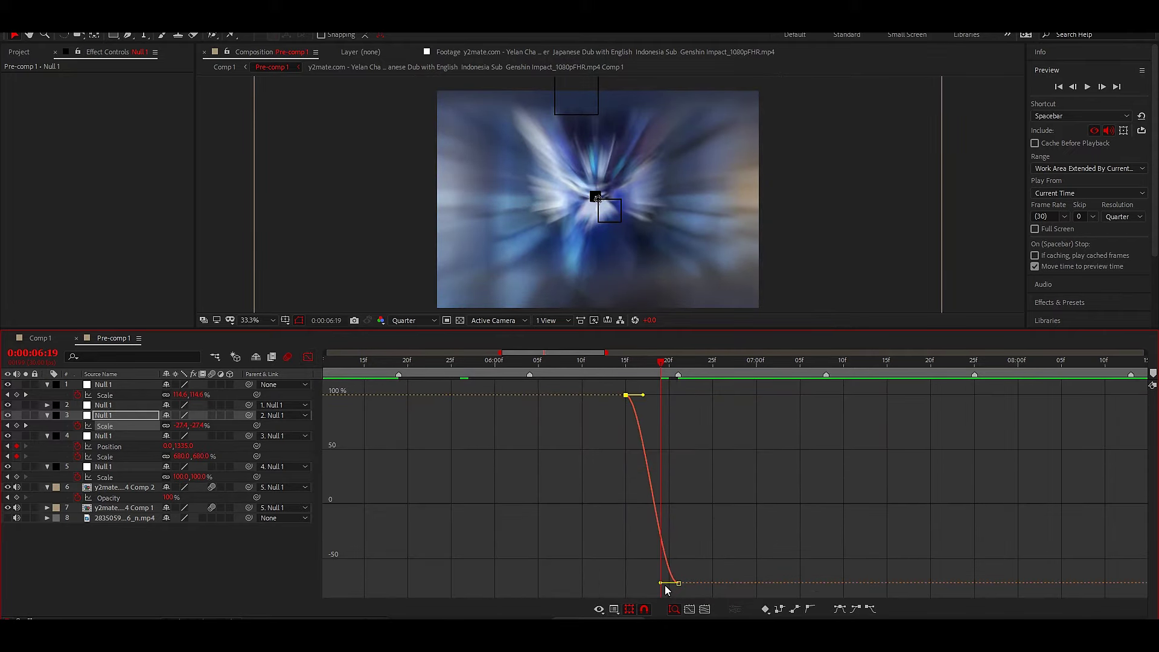
drag(661, 584, 678, 396)
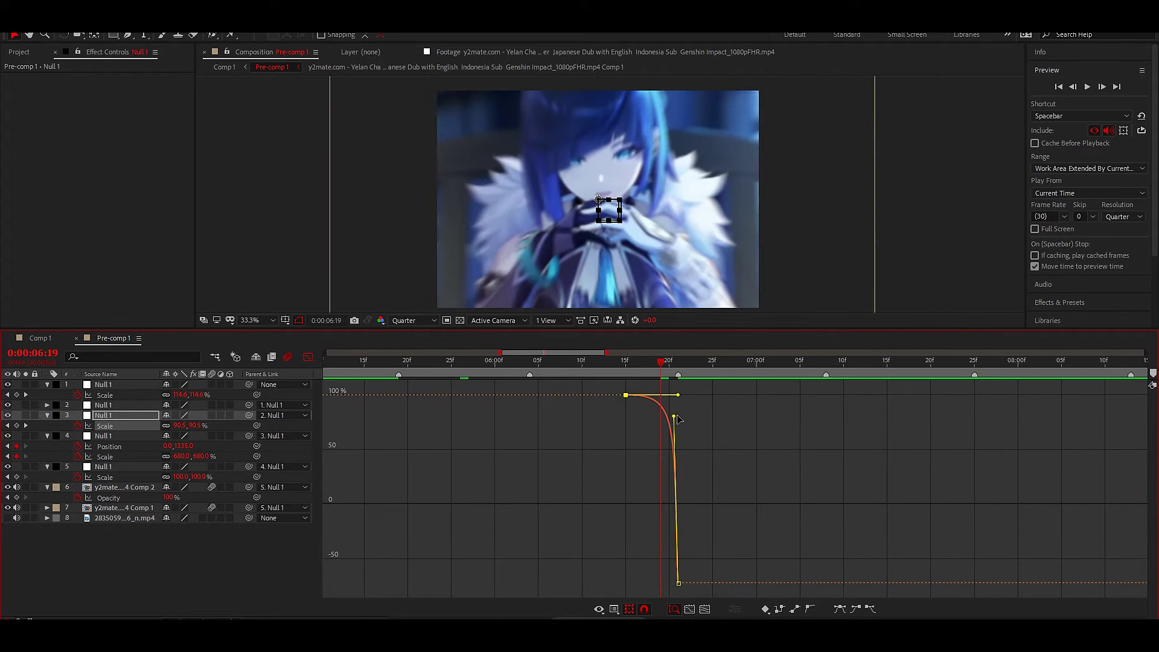
click(307, 356)
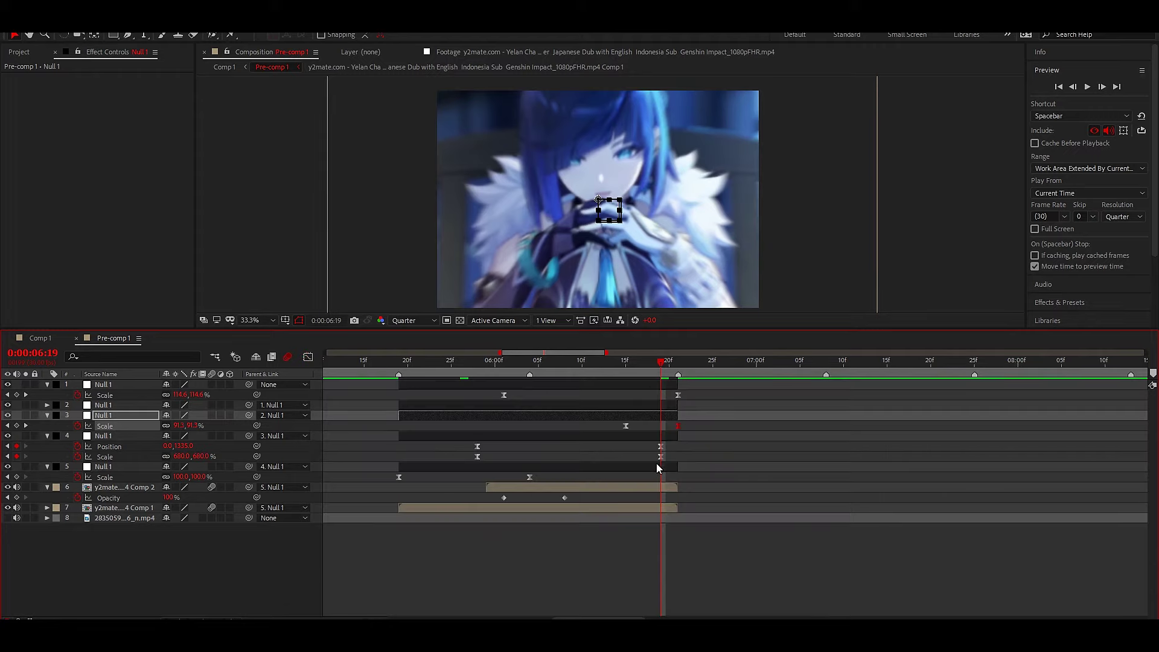
Step: Apply Motion Tile to the Comp 2 layer through the effect search
click(655, 488)
key(ctrl+space)
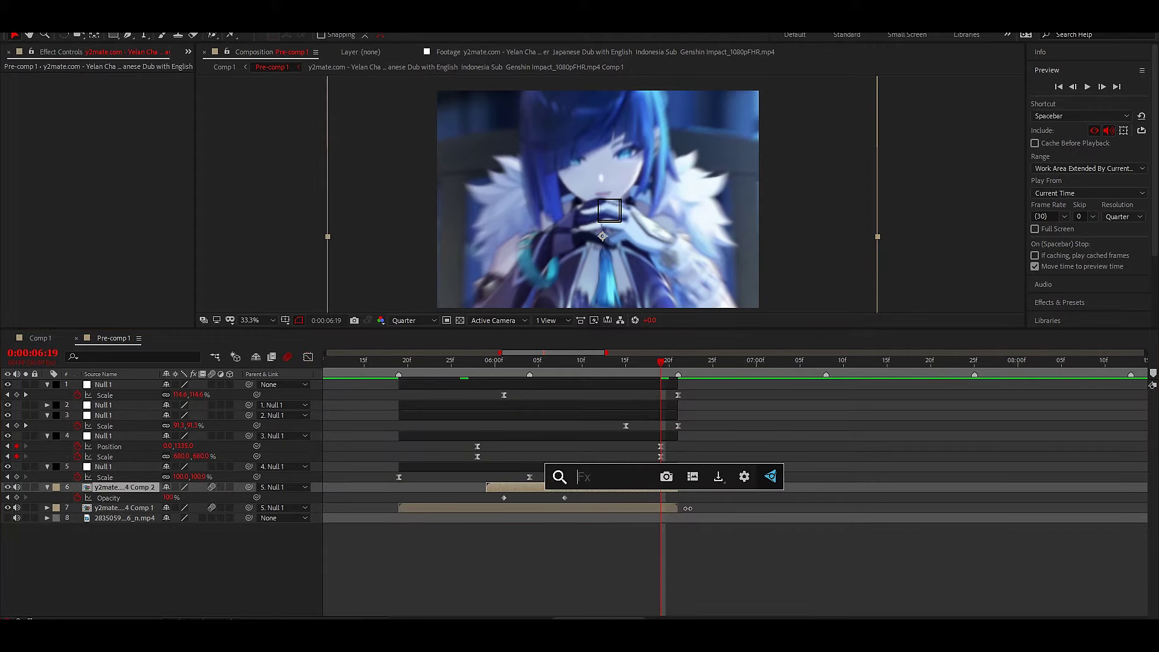
text(motion)
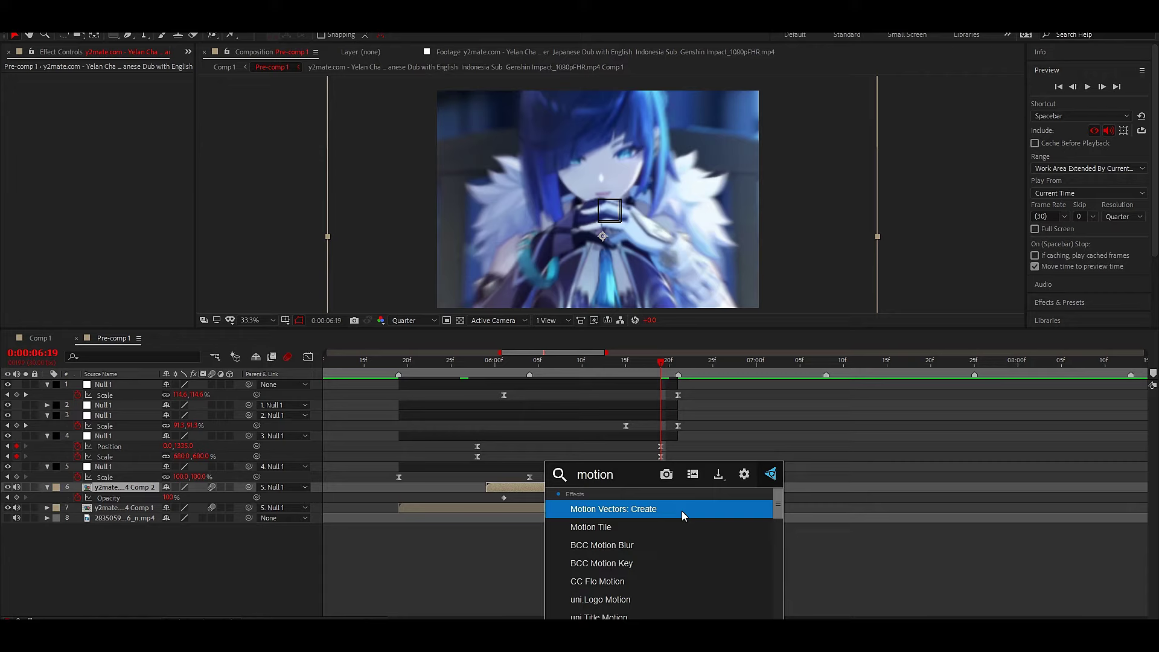
click(639, 520)
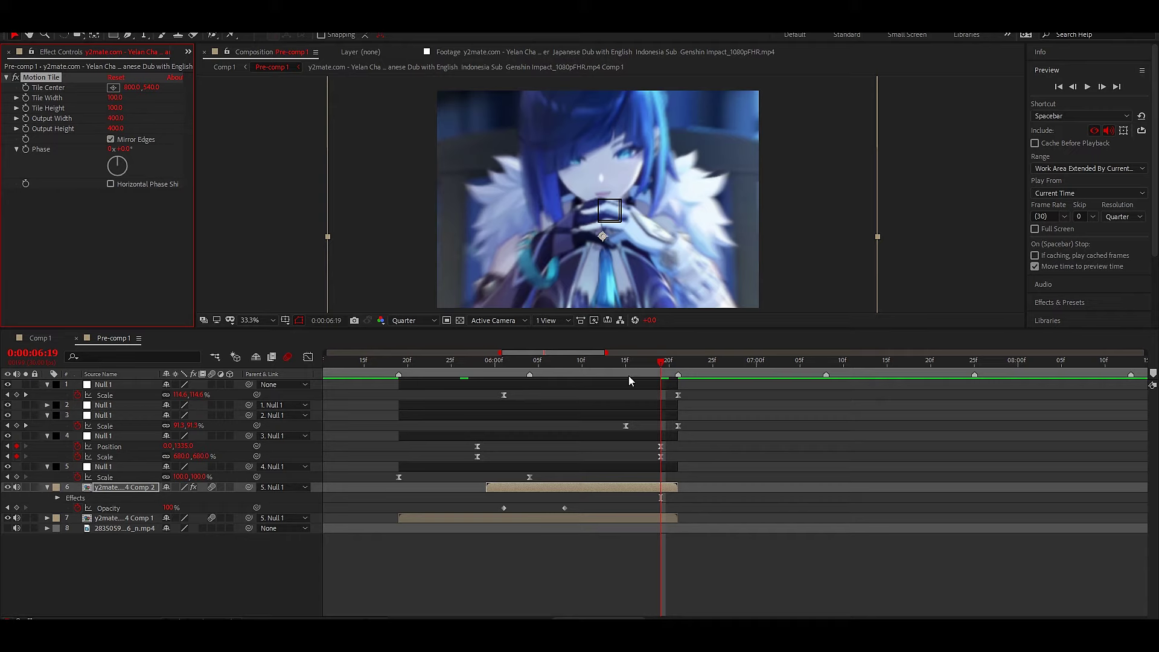
Step: Keyframe Motion Tile Output Width and Height at 400 at 06:15 and 100 one frame earlier
drag(642, 366, 625, 370)
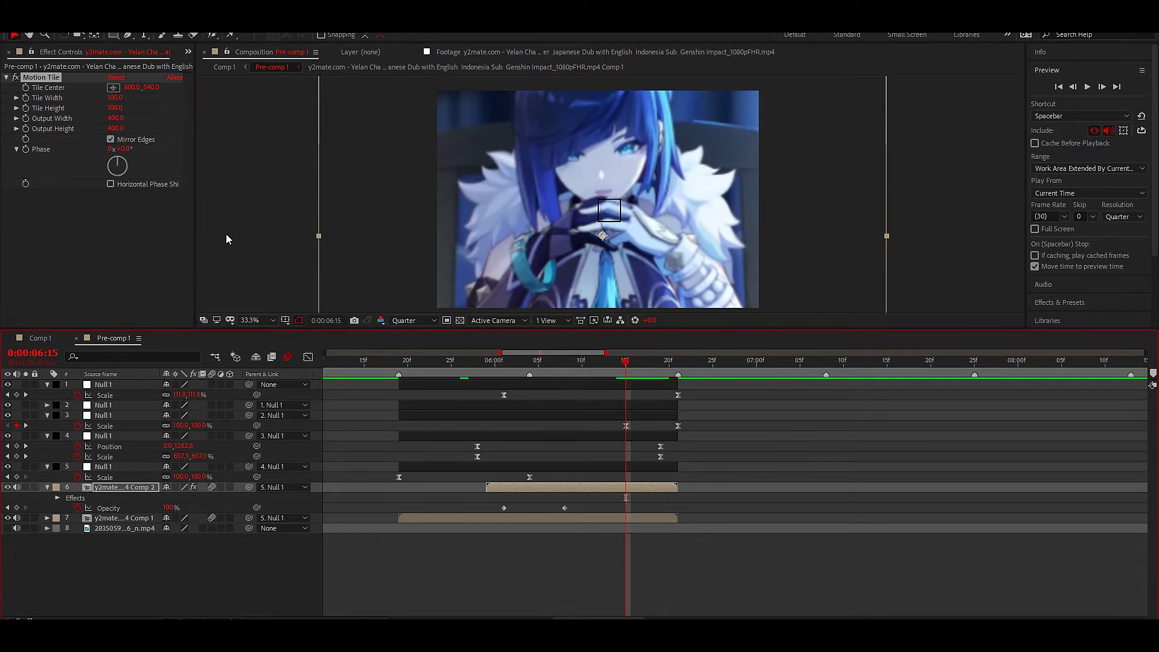
click(26, 119)
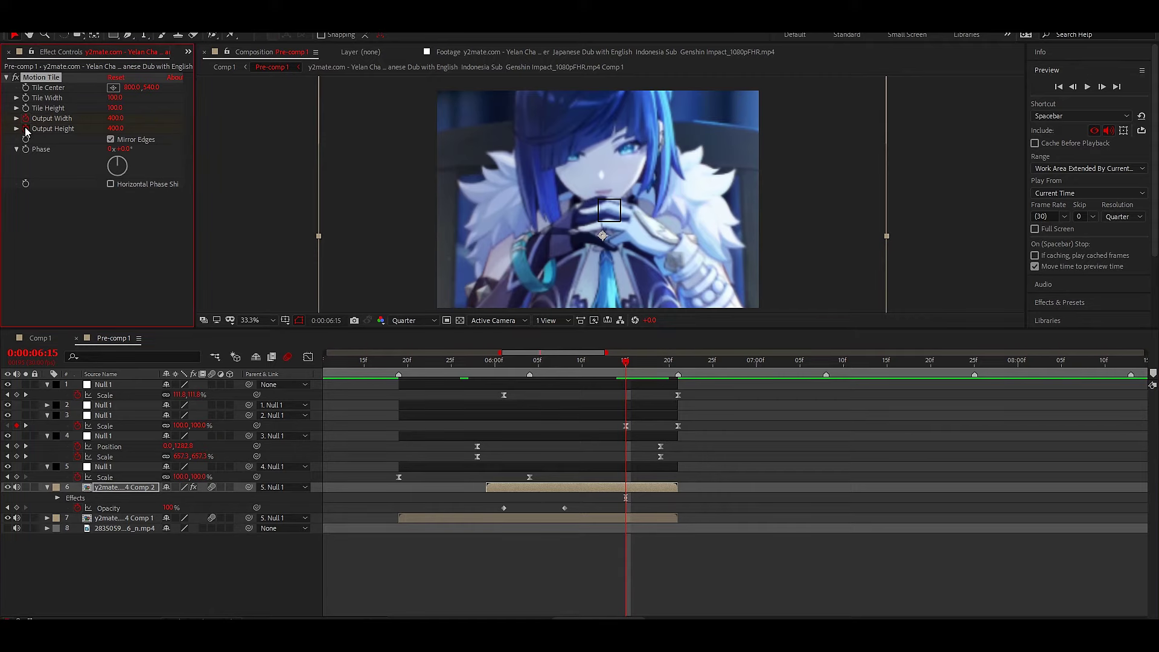
key(Page_Up)
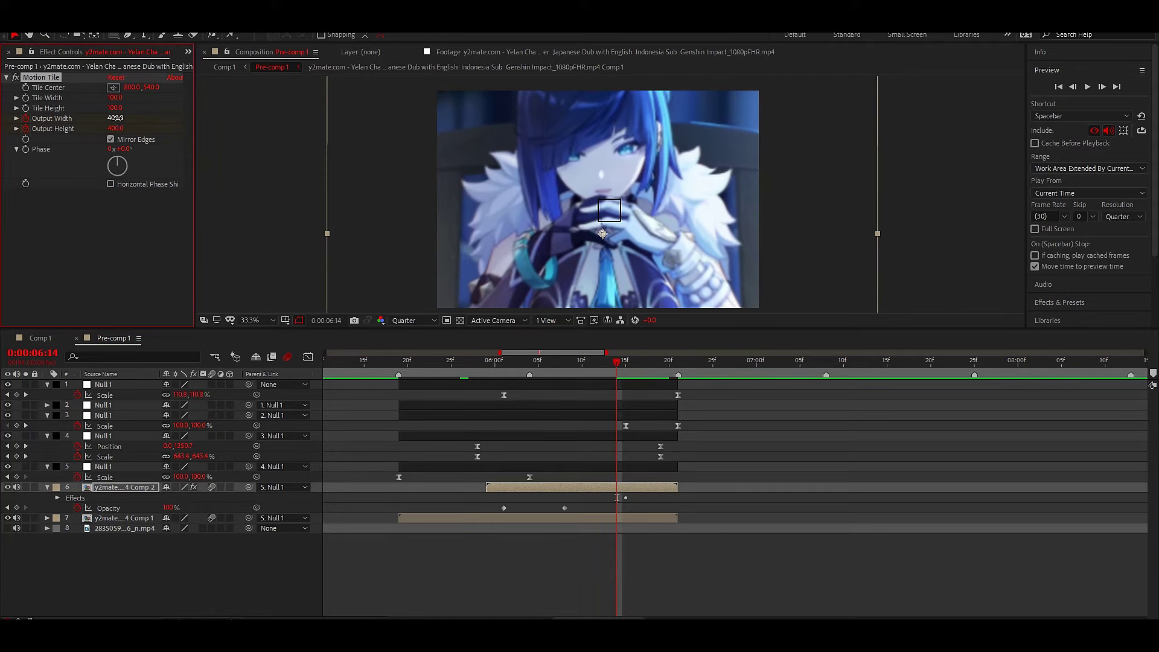
click(116, 118)
text(100)
click(114, 129)
text(0)
key(Return)
mouse_move(621, 364)
mouse_down()
mouse_move(675, 379)
mouse_move(638, 391)
mouse_up()
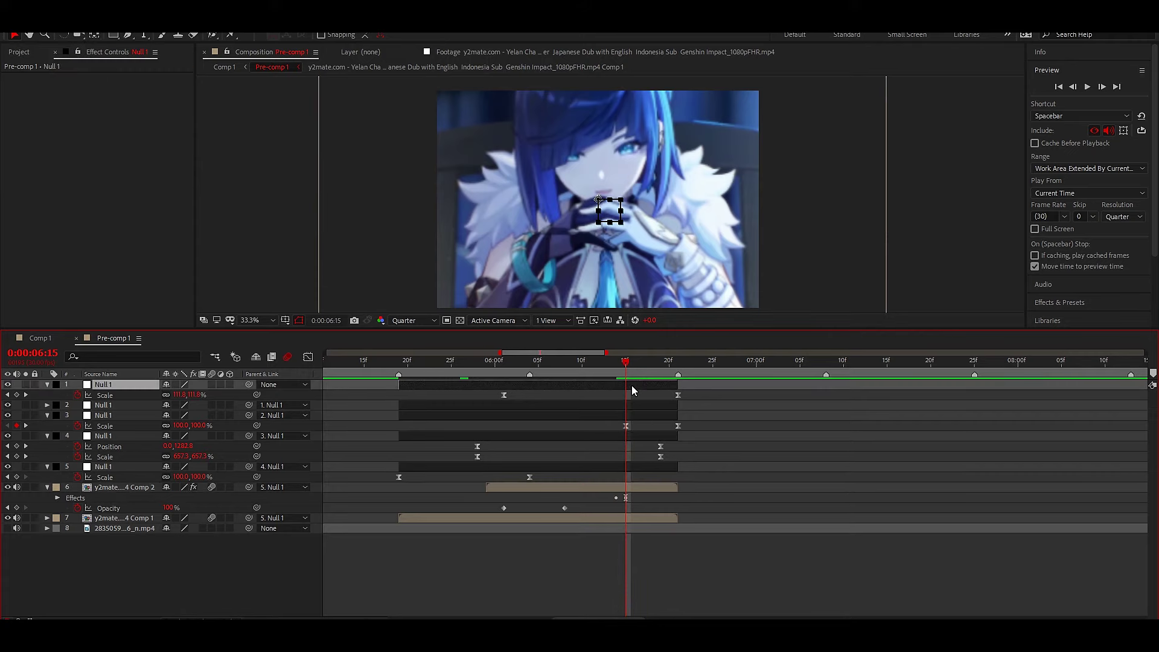
Step: Add an adjustment layer that starts at 0:00:06:15 by splitting it and deleting the earlier half
key(ctrl+alt+y)
key(ctrl+shift+d)
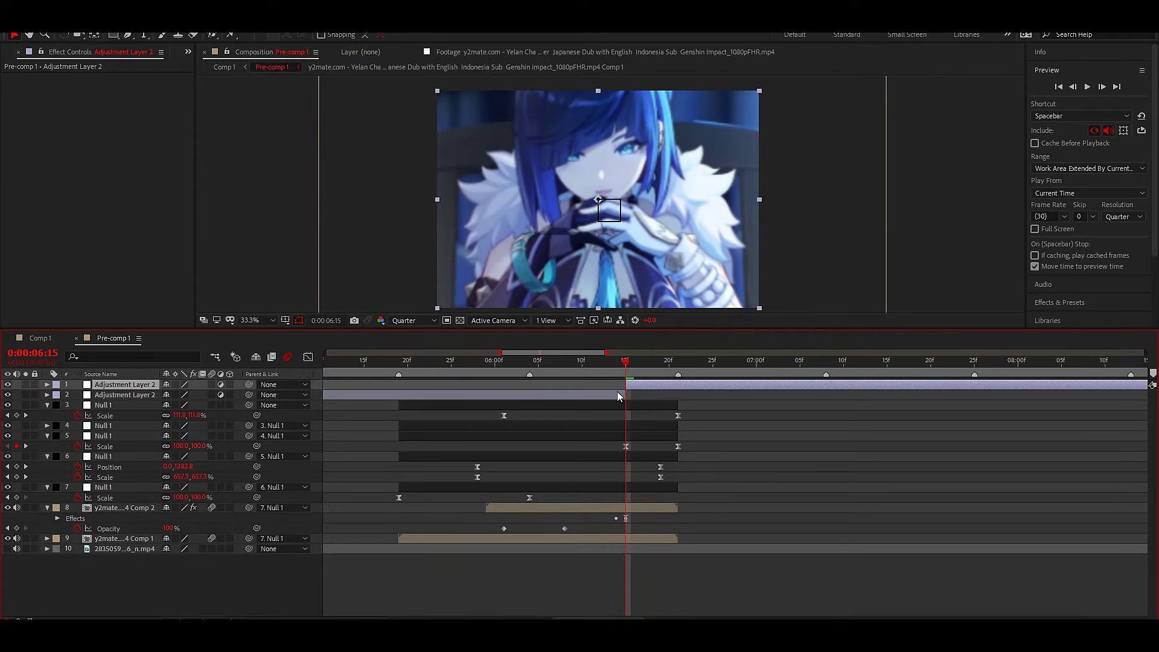
click(620, 391)
key(Delete)
Step: Apply the Warp effect to the adjustment layer with the FishEye style
key(ctrl+space)
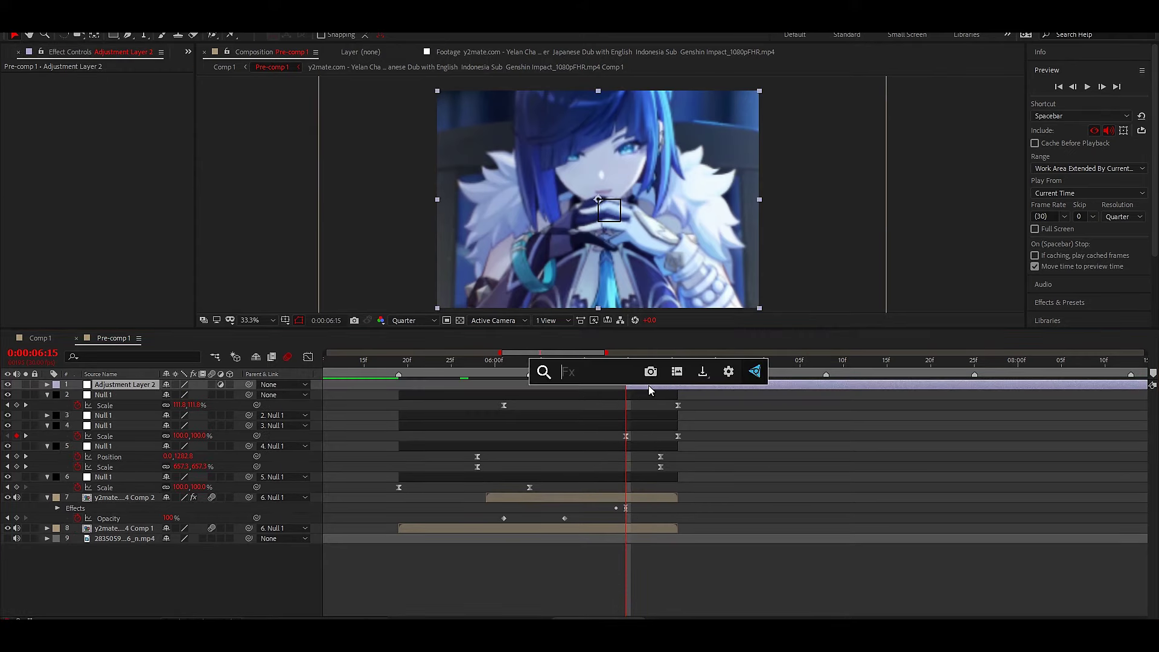
text(warp)
click(599, 409)
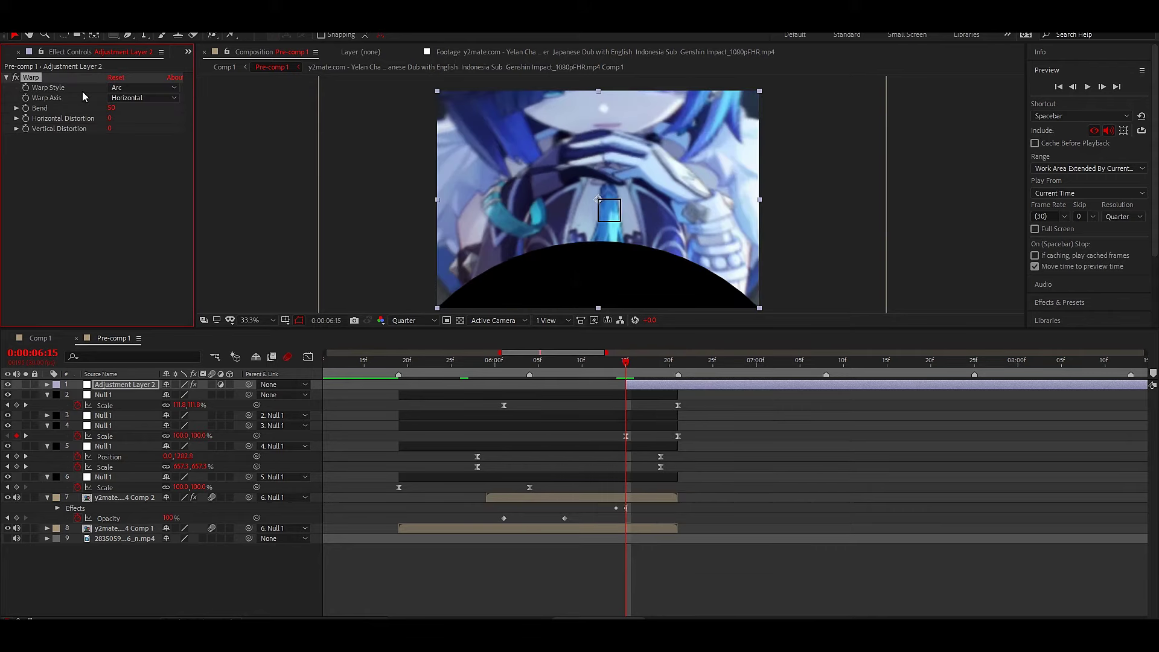
click(143, 87)
click(134, 249)
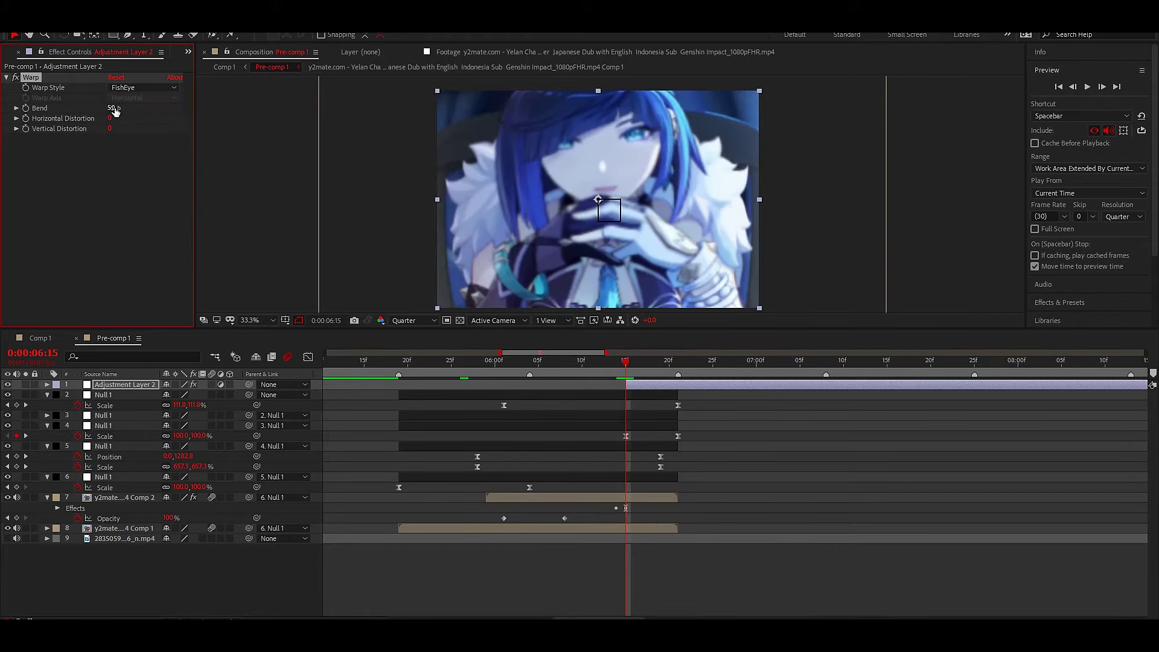
Step: Keyframe the FishEye Bend, with a value of 0 at the transition's start
drag(111, 108, 36, 115)
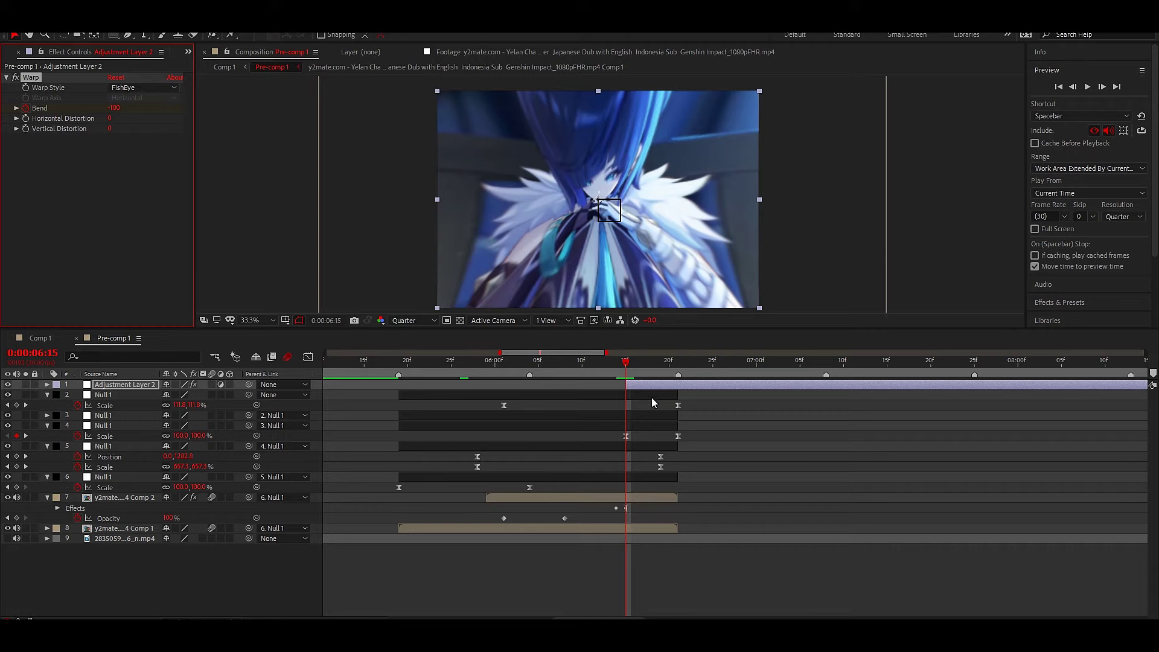
key(u)
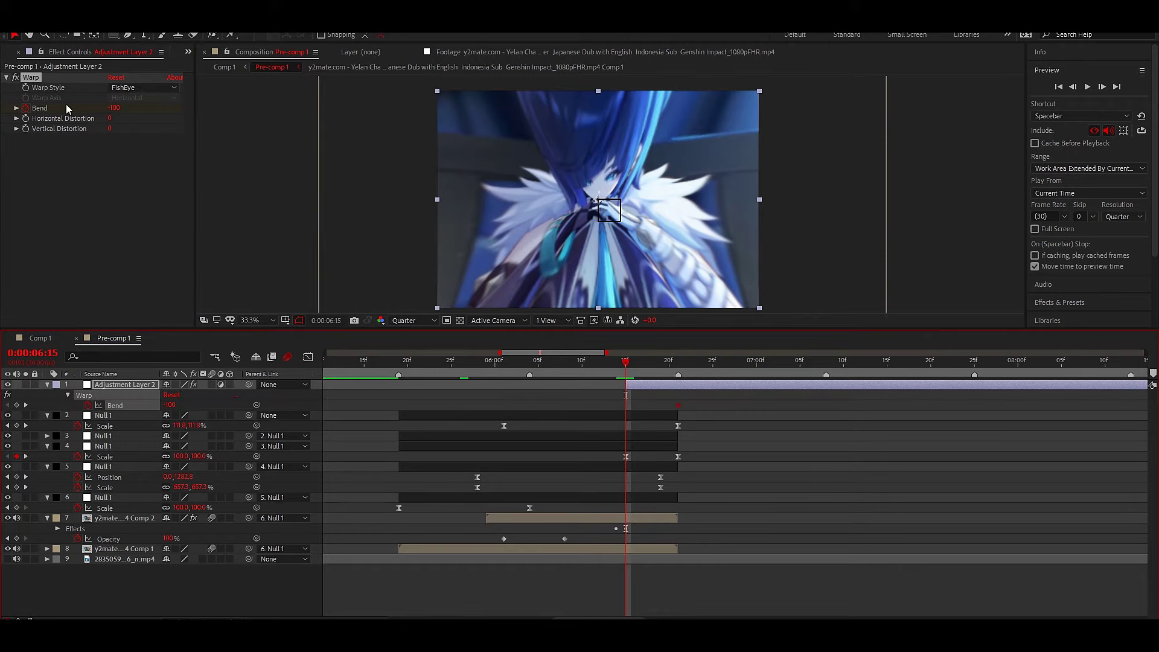
click(115, 108)
text(0)
key(Return)
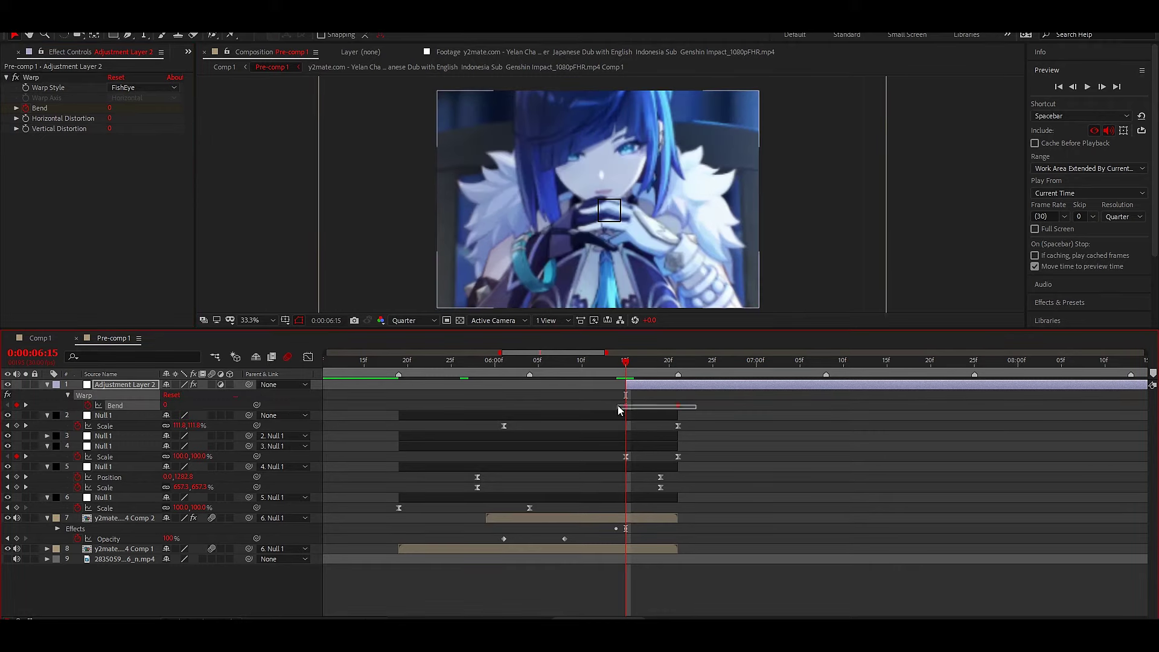
Step: Ease Bend into its -100 final keyframe in the Graph Editor, then duplicate the Warp twice
drag(652, 366, 672, 368)
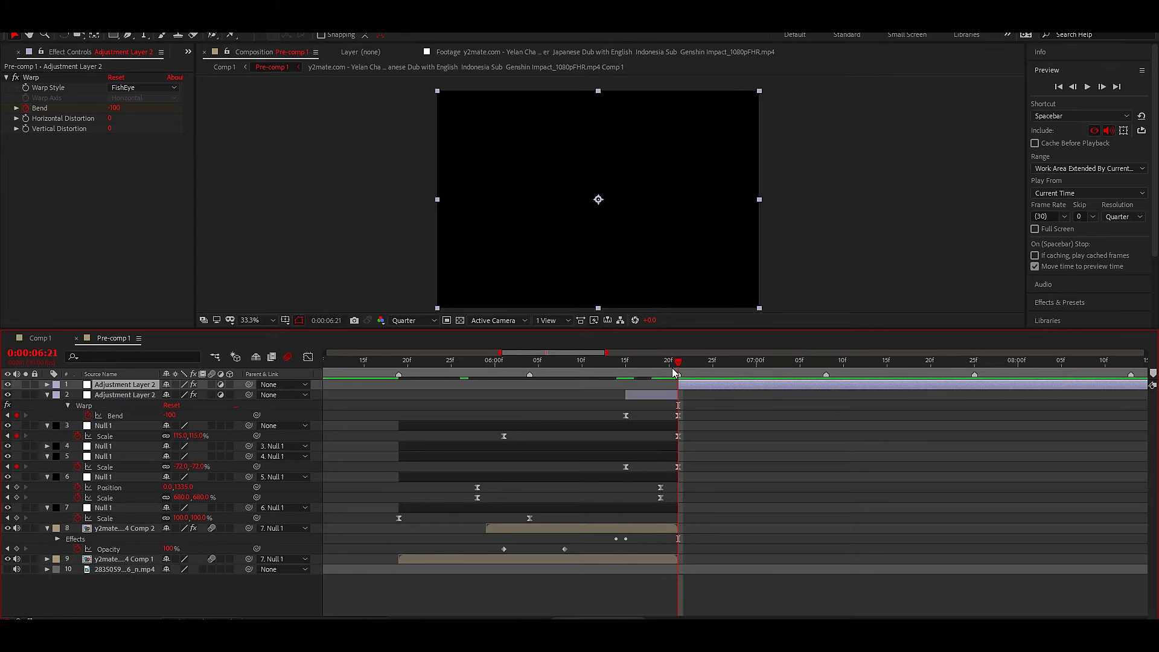
click(678, 405)
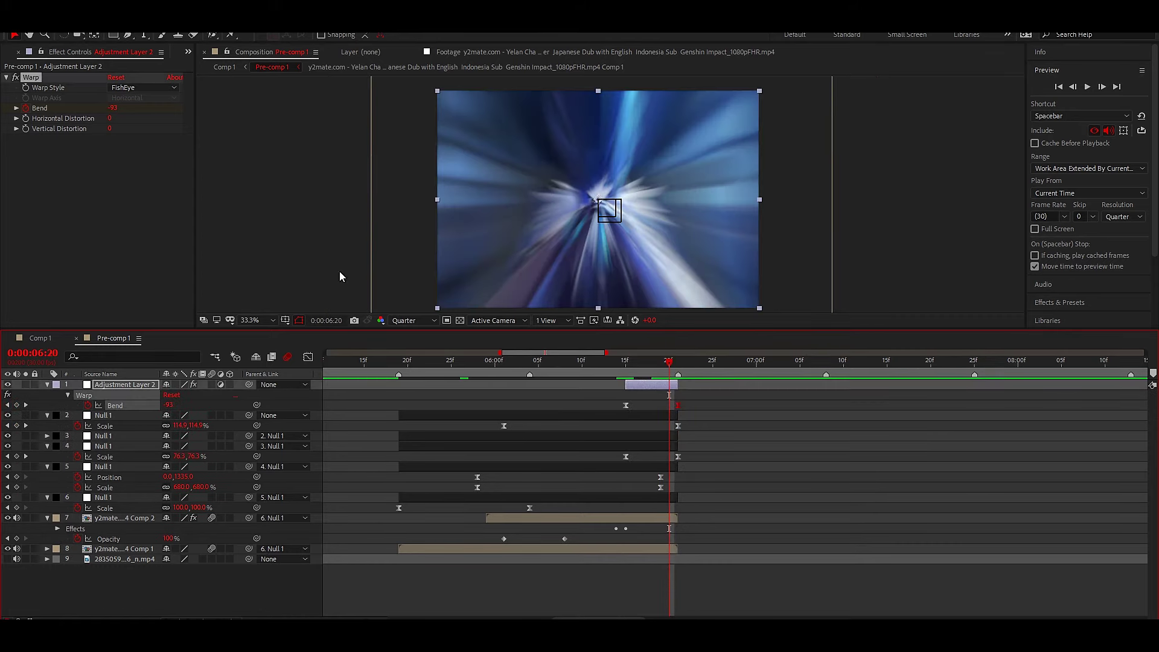
click(308, 361)
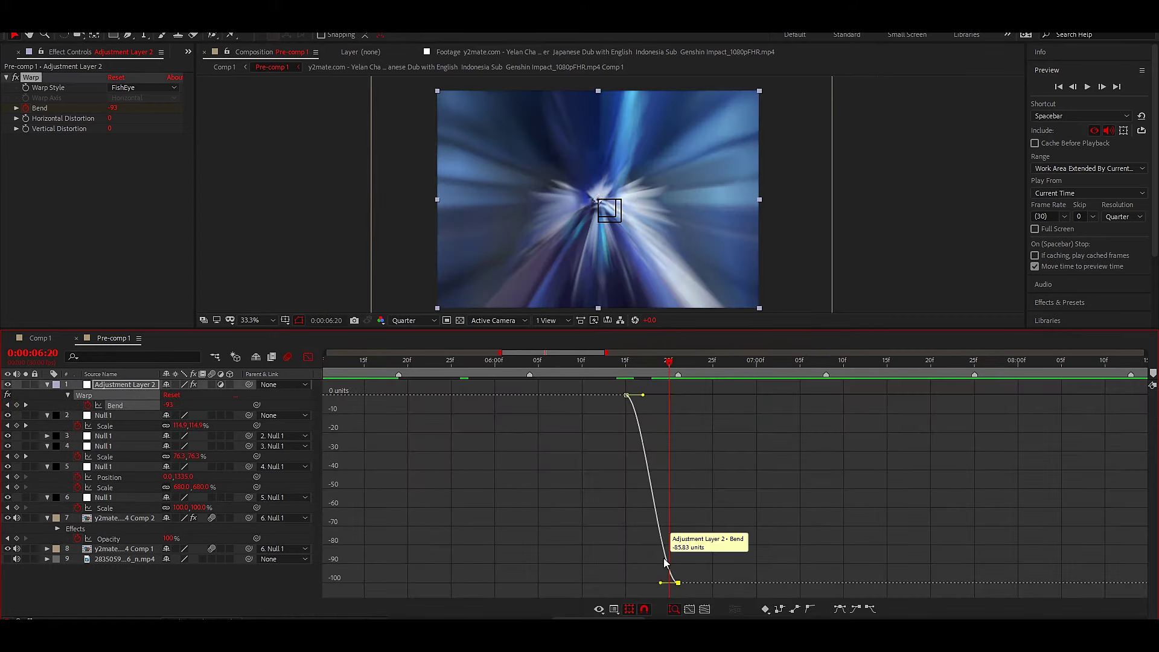
mouse_move(674, 567)
mouse_down()
mouse_move(664, 478)
mouse_move(679, 396)
mouse_move(694, 411)
mouse_up()
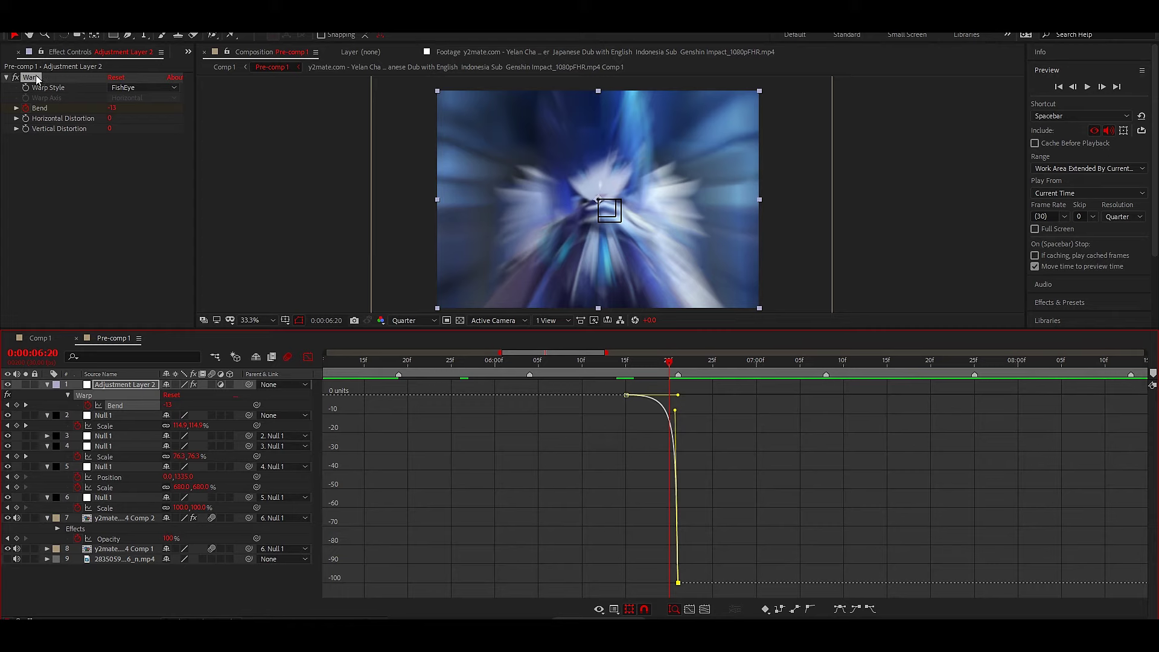
key(ctrl+d)
key(ctrl+d)
key(ctrl+d)
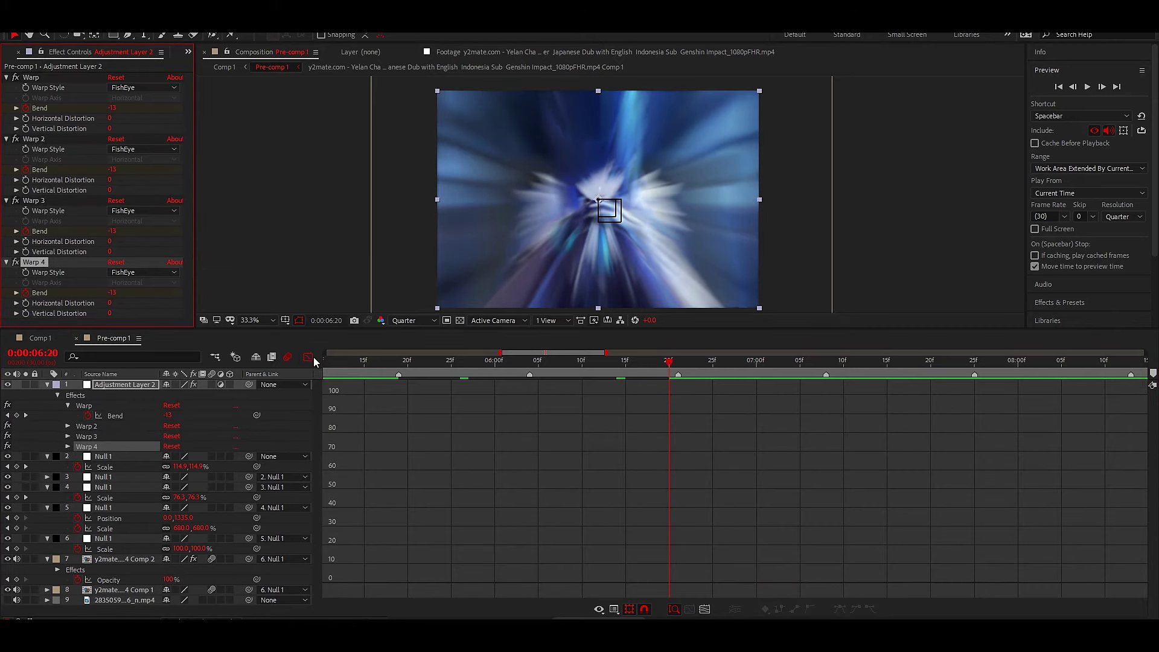
key(ctrl+d)
Step: Return to the layer bars view, save the project, and move the time earlier in the transition
click(312, 358)
key(ctrl+s)
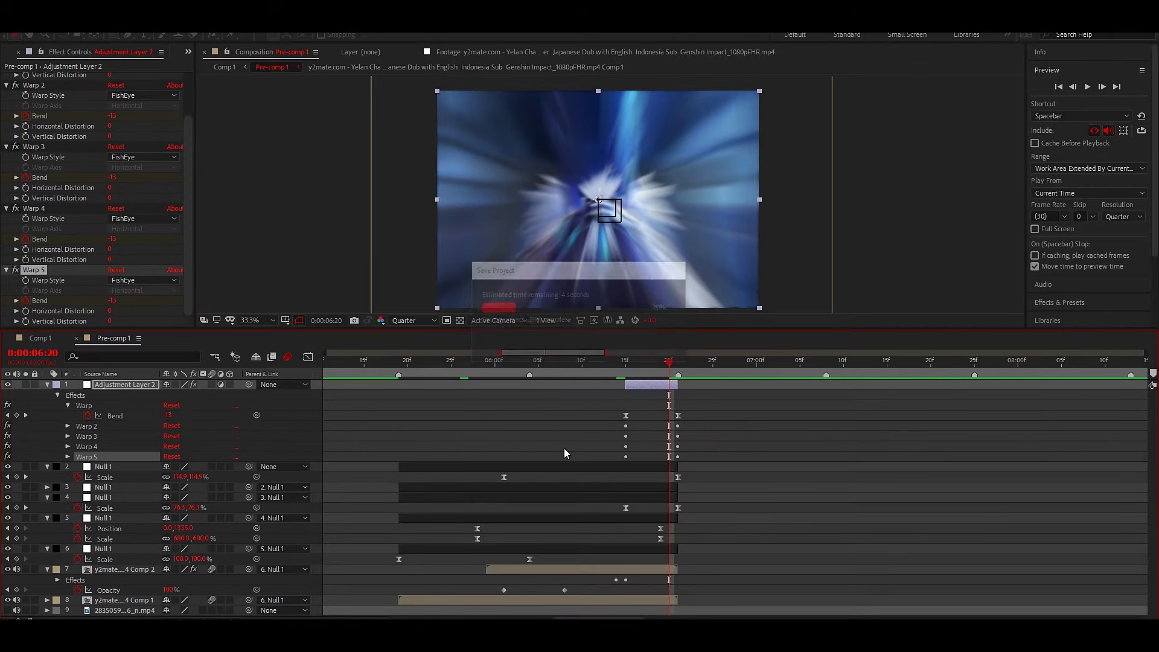
mouse_move(440, 365)
mouse_down()
mouse_move(411, 370)
mouse_move(577, 382)
mouse_move(498, 394)
mouse_up()
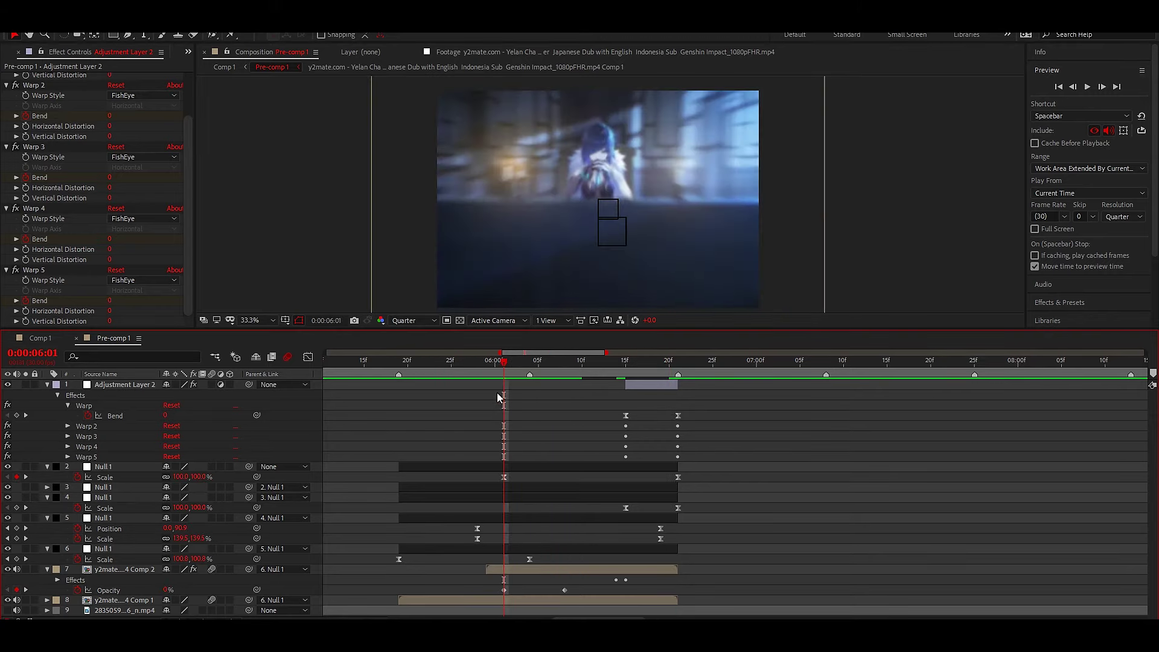
Step: Add a new adjustment layer above Null 1 with the Optical Flares effect
click(538, 467)
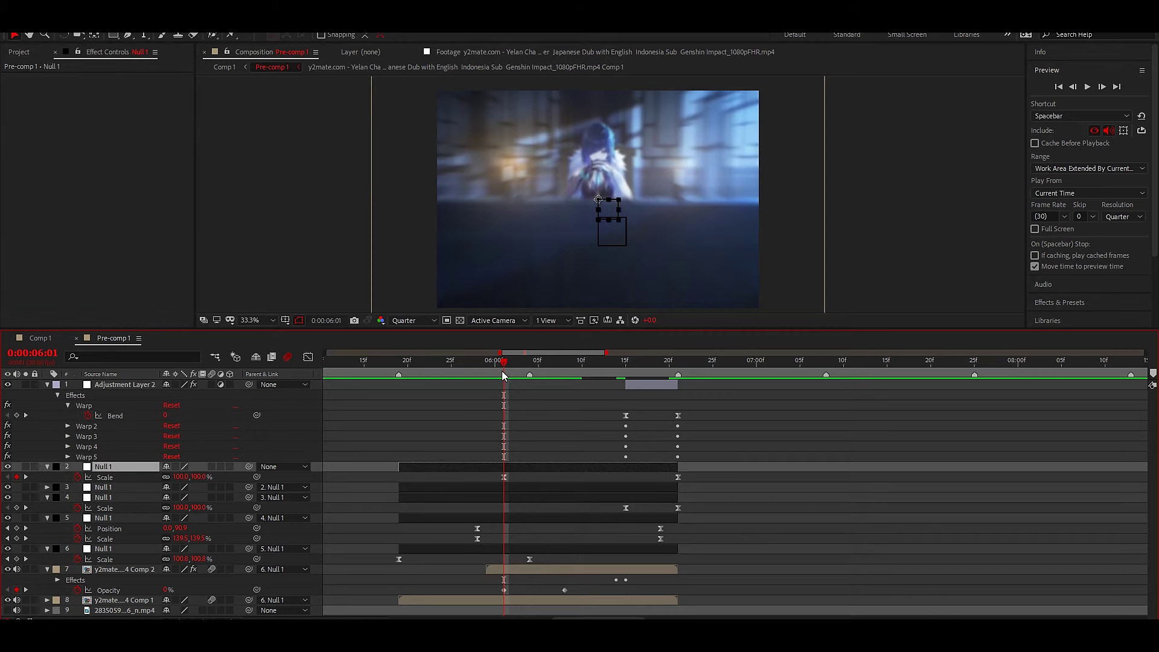
key(ctrl+alt+y)
key(ctrl+space)
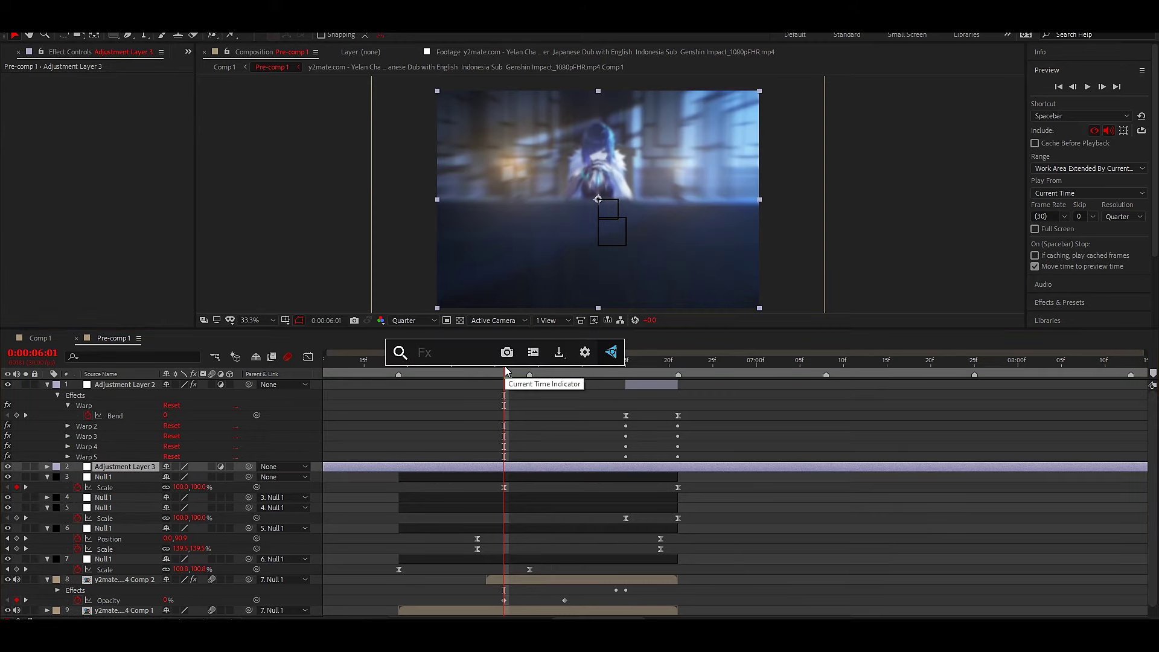
text(optic)
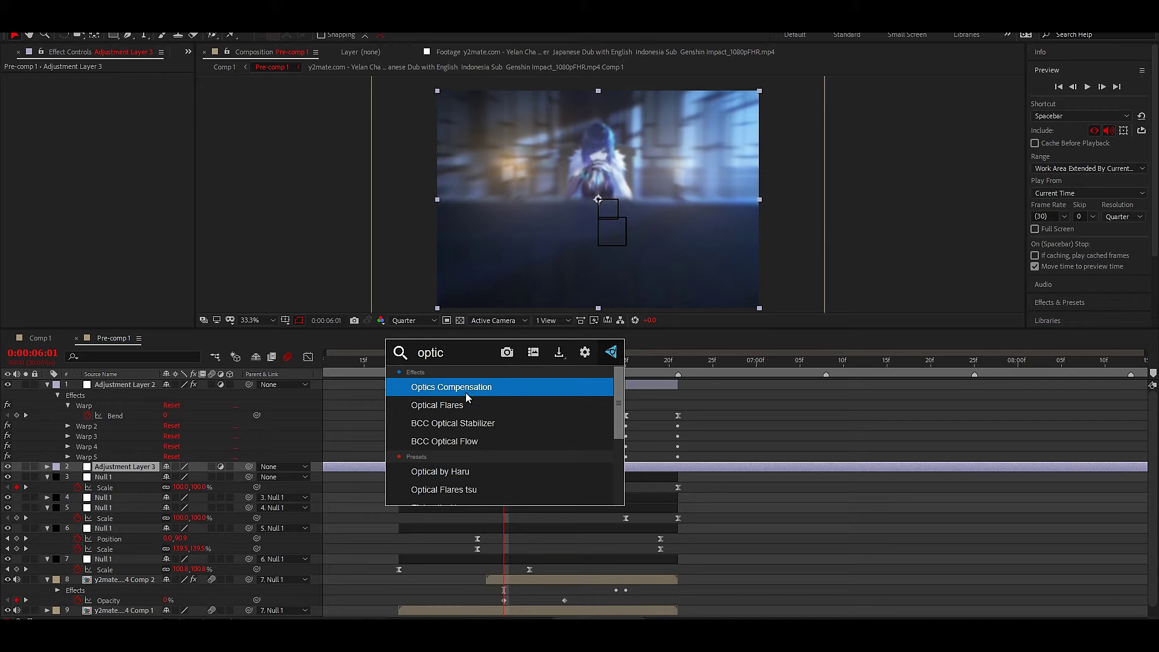
click(468, 408)
Step: Set the Optical Flares Render Mode to Over Original and open its editor
click(145, 253)
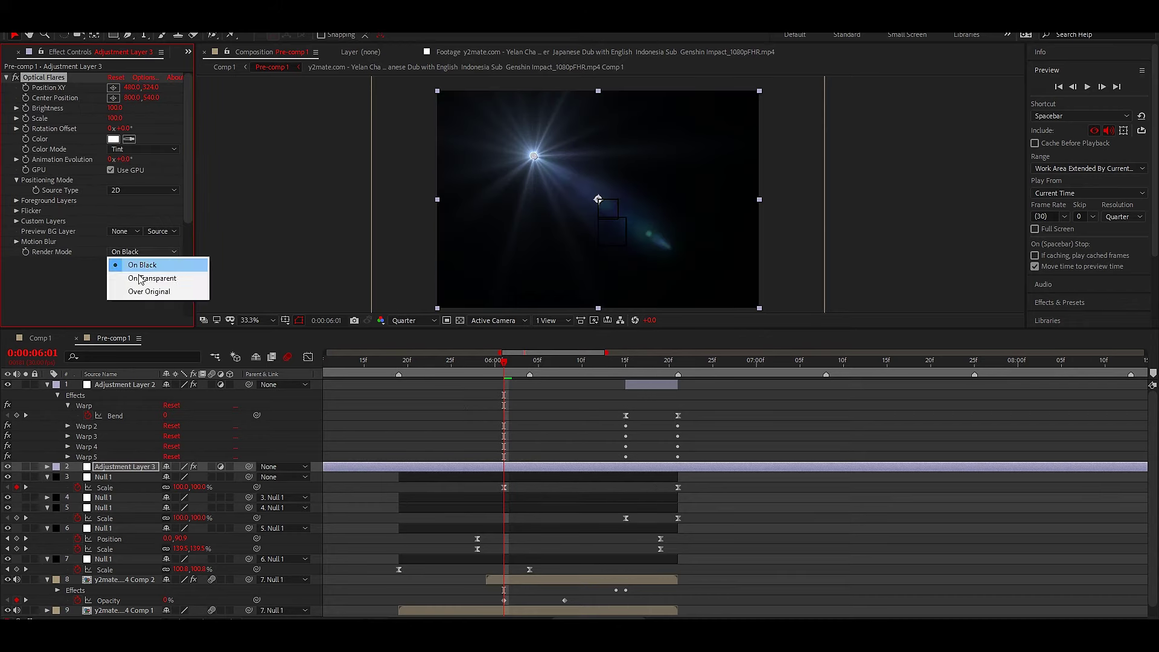
click(133, 292)
click(146, 77)
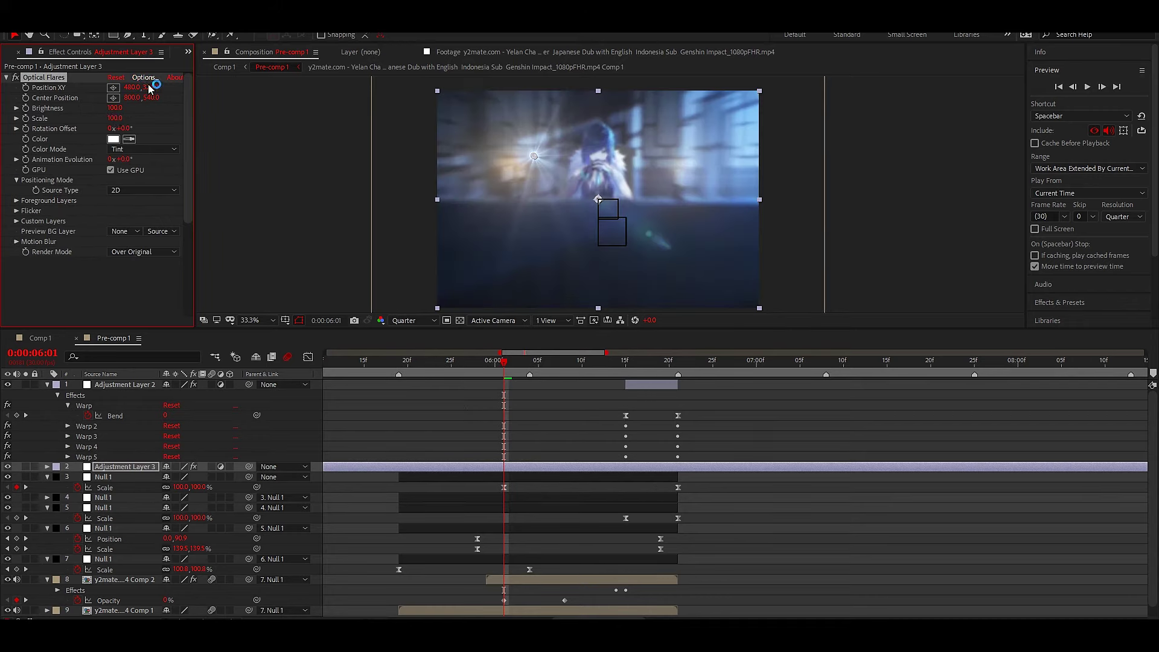
Step: Clear all flare elements, add a single Glow, and set the global colour to white
click(474, 47)
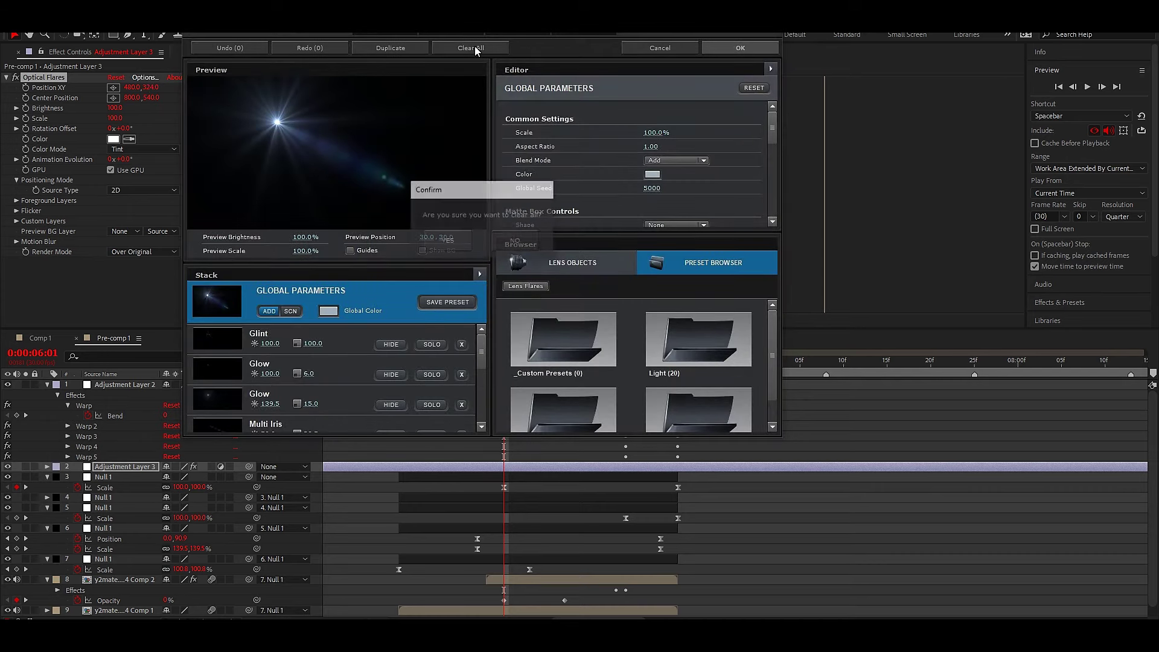
click(452, 241)
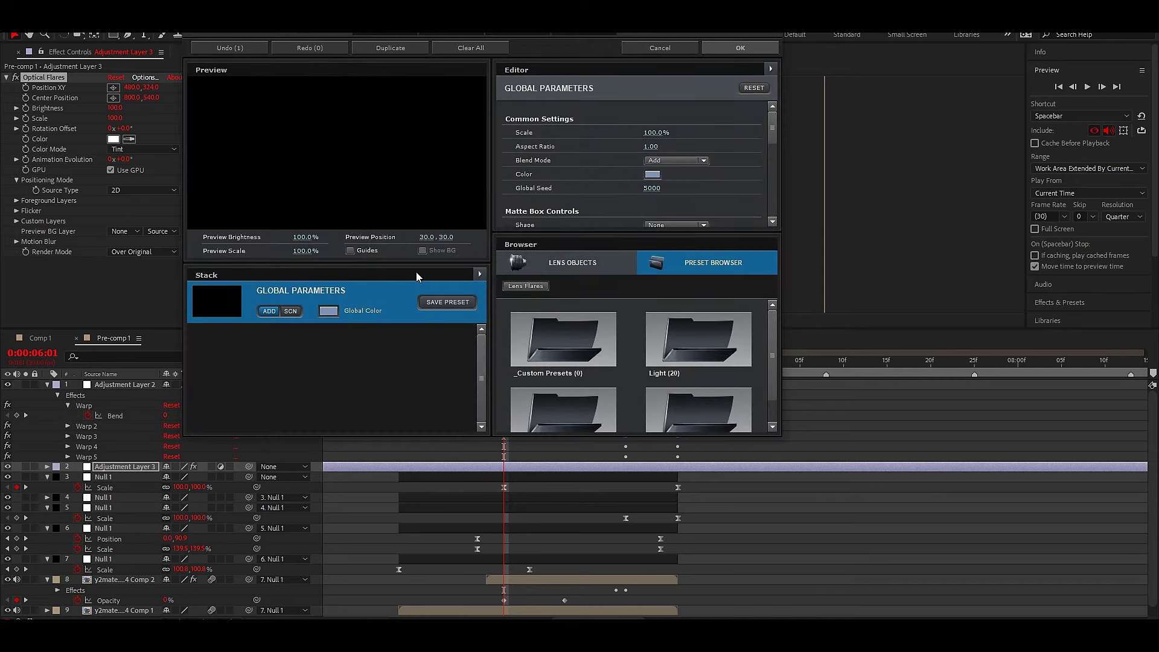
click(552, 269)
click(556, 323)
click(329, 311)
drag(336, 346, 218, 242)
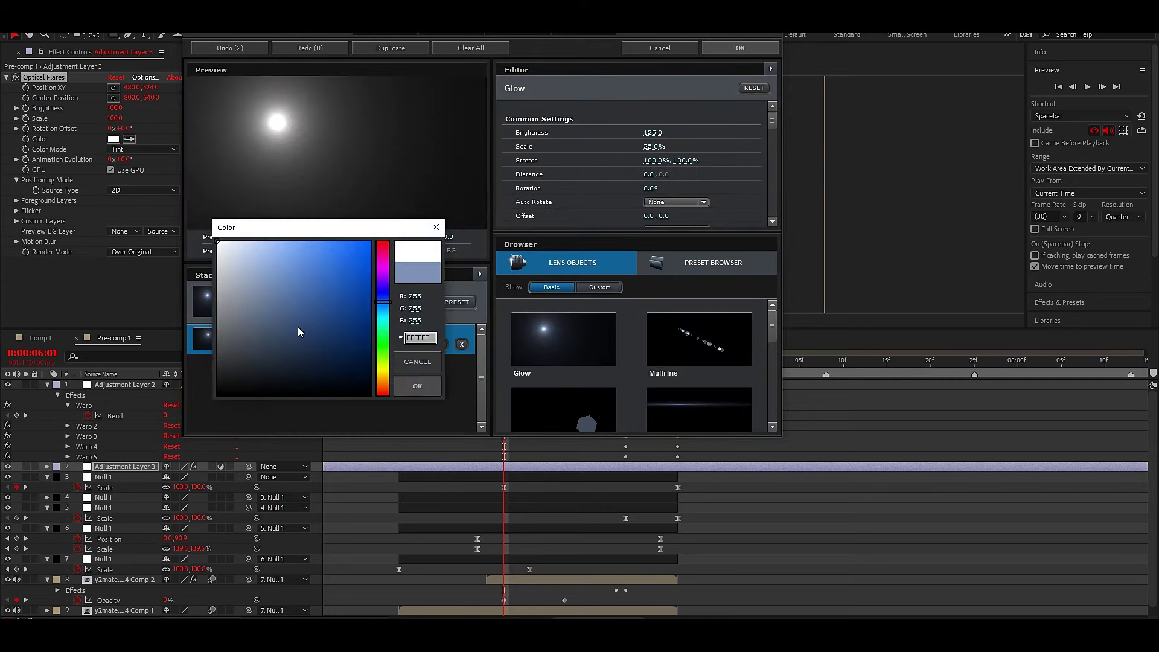
click(416, 385)
Step: Stretch the Glow to about 503.5% wide by 119% tall and apply the flare
click(391, 292)
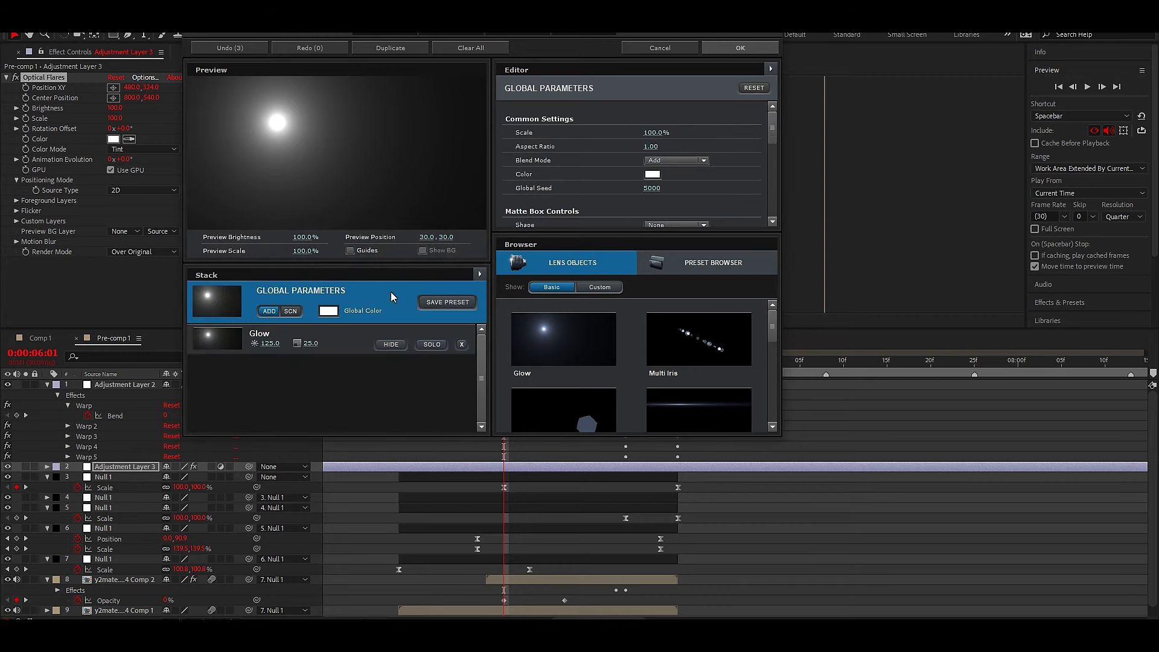
click(361, 338)
drag(655, 162, 876, 164)
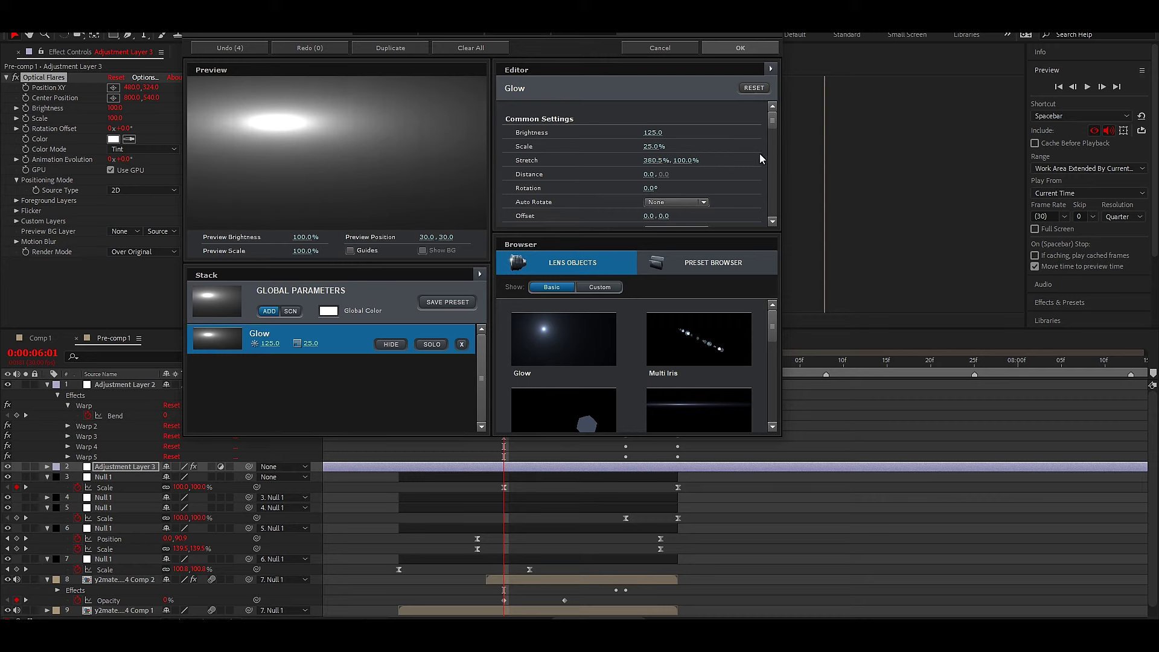
drag(694, 162, 717, 158)
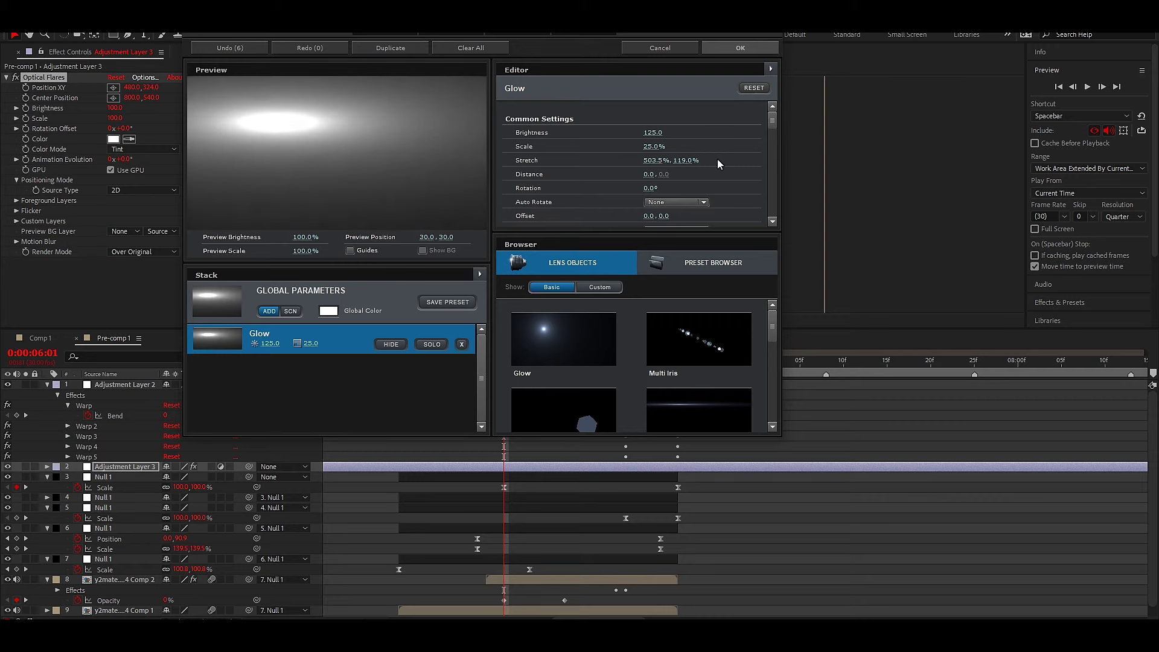
click(747, 50)
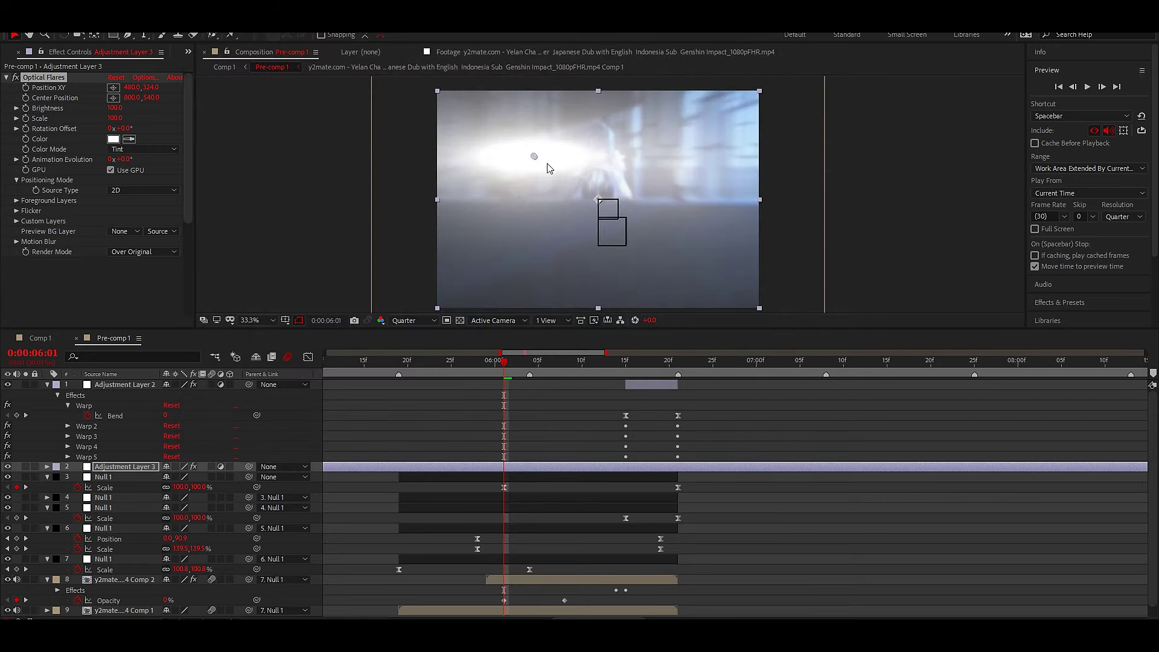
Step: Move the flare centre above the frame and apply BCC Lens Blur OBS
drag(535, 159, 594, 70)
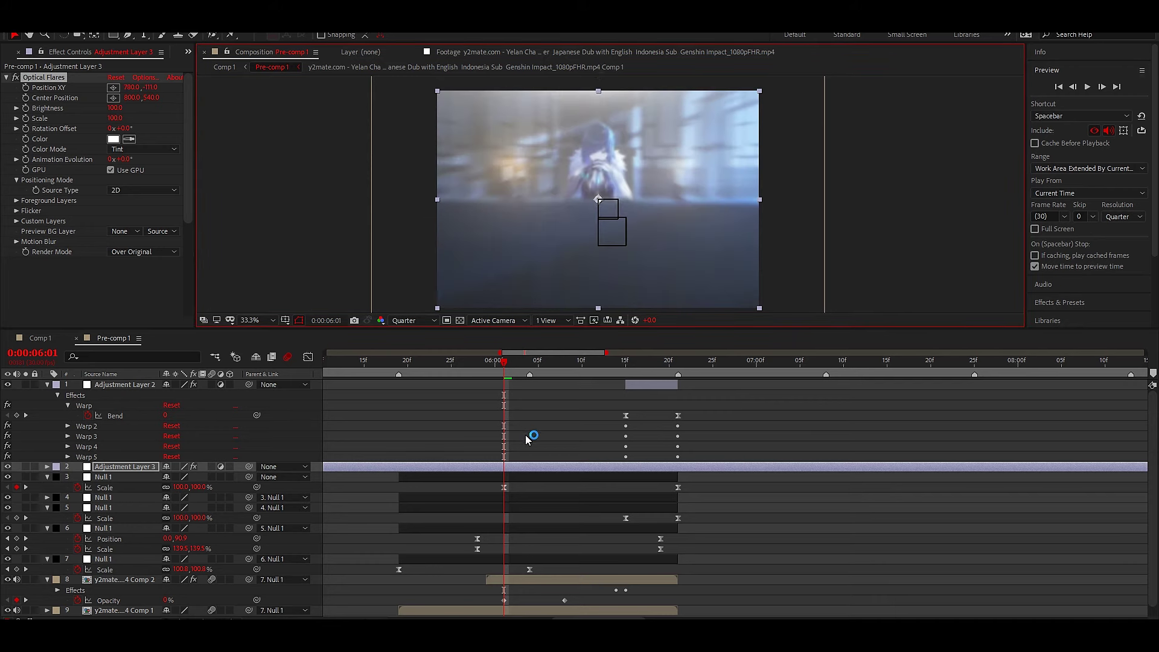
key(ctrl+space)
text(bcc l)
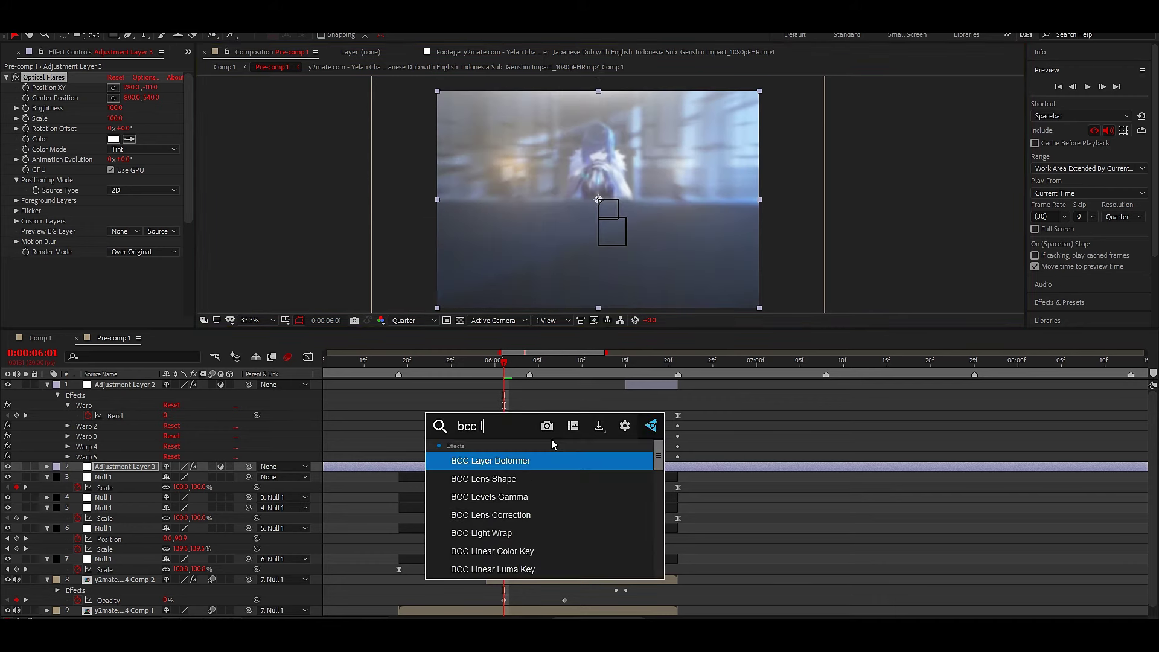
text(ne)
key(BackSpace)
key(BackSpace)
text(en)
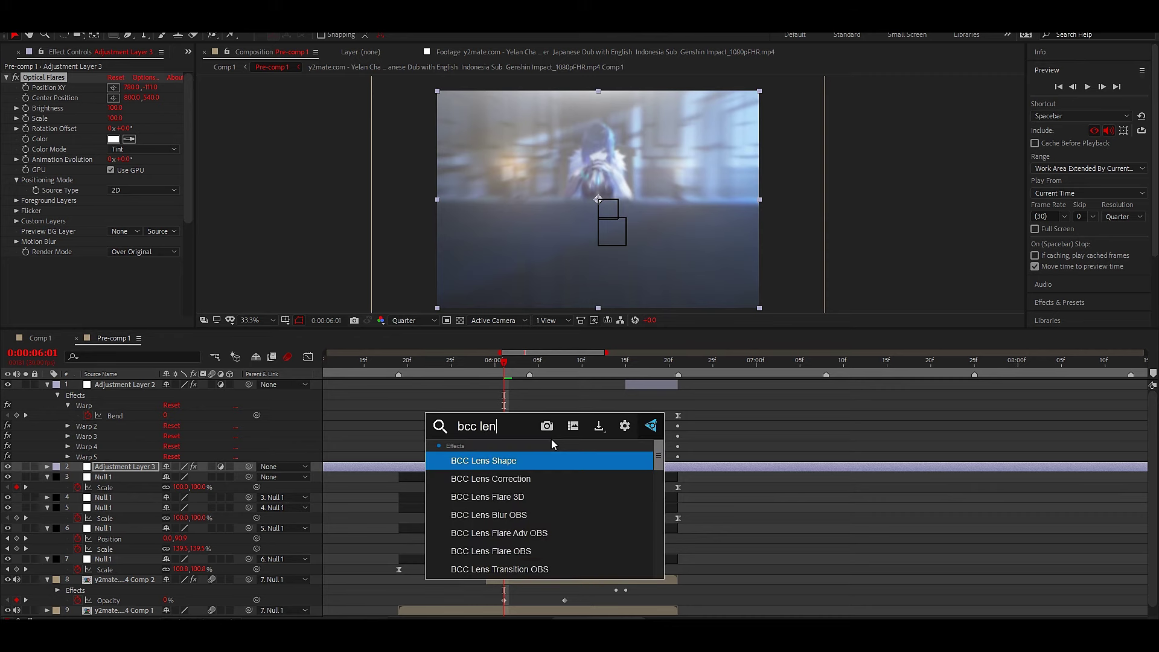
click(520, 516)
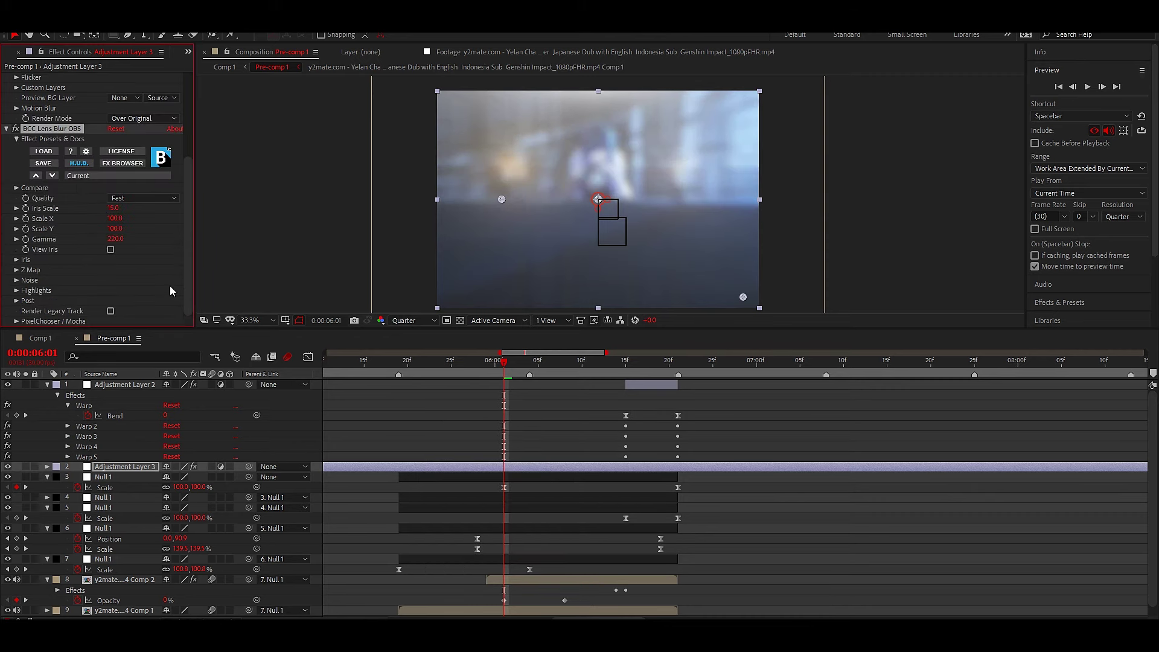
Step: Set BCC Lens Blur's Iris Scale to 10 and Gamma to 600, then go to 06:06
text(0)
click(119, 240)
text(0)
key(Return)
drag(505, 381, 547, 381)
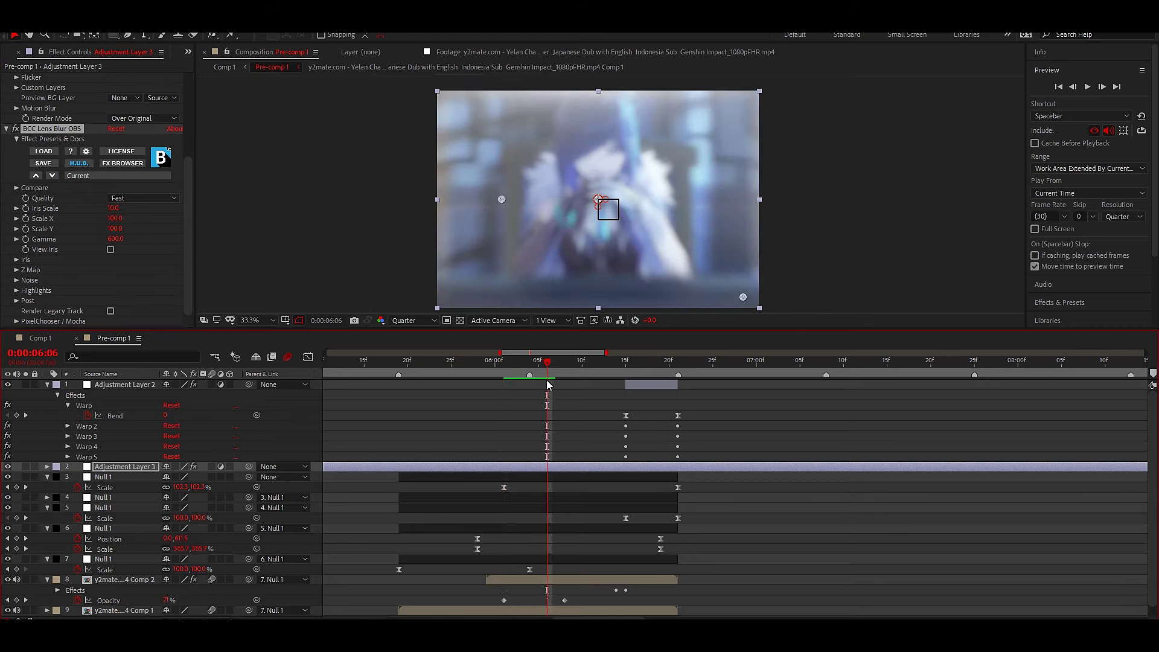
Step: Keyframe the adjustment layer's Opacity at 0% at 06:03 and at 0% at 06:10
key(t)
click(77, 477)
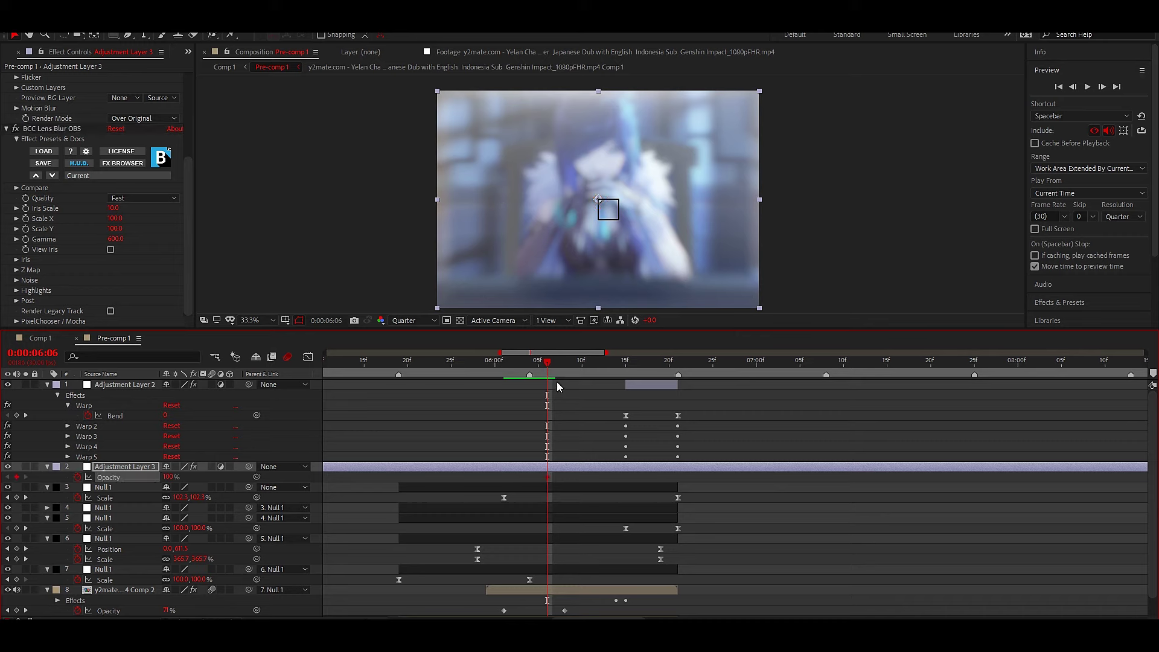
drag(546, 364, 521, 364)
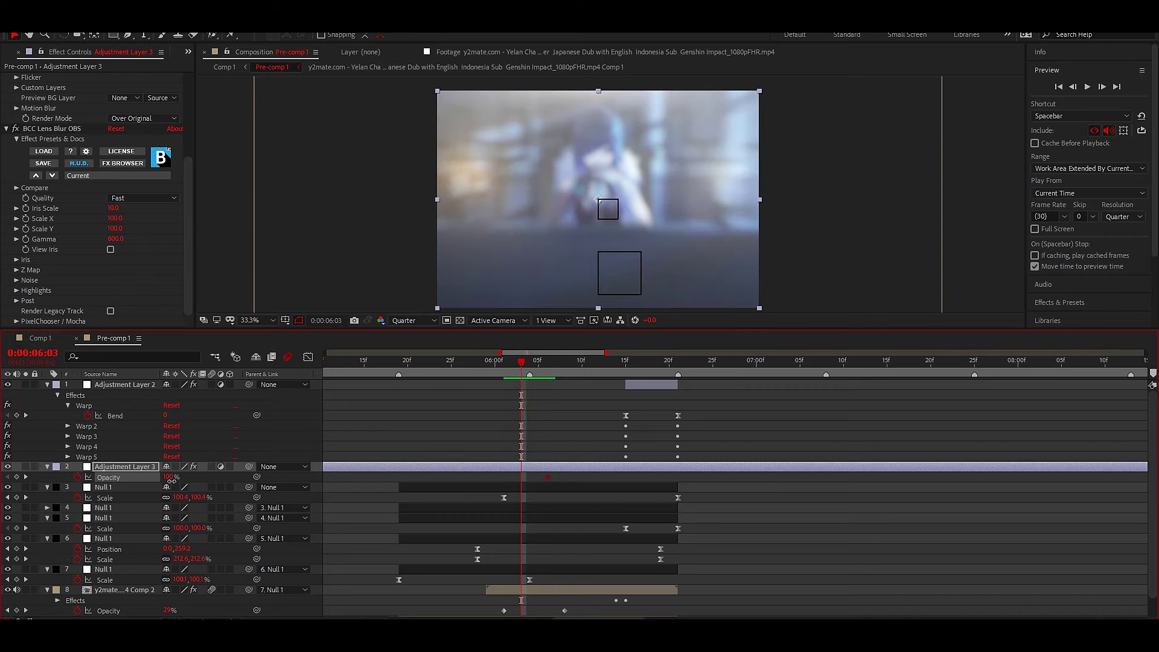
drag(172, 479, 158, 479)
drag(534, 365, 584, 381)
click(547, 477)
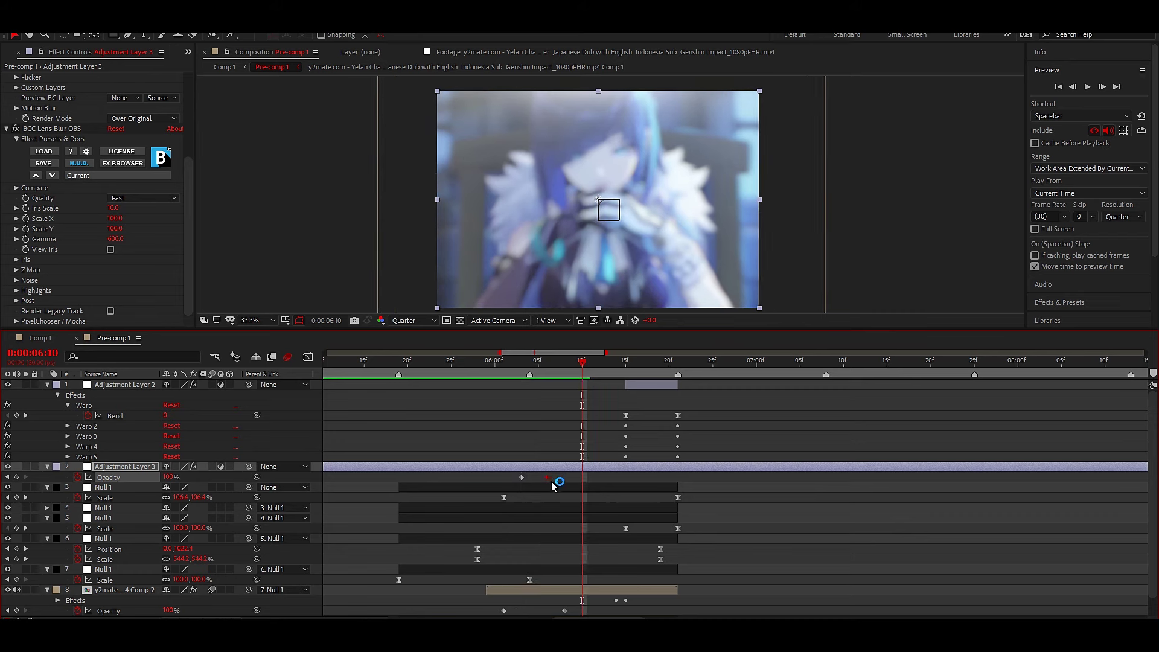
drag(551, 482, 555, 477)
click(169, 477)
text(0)
key(Return)
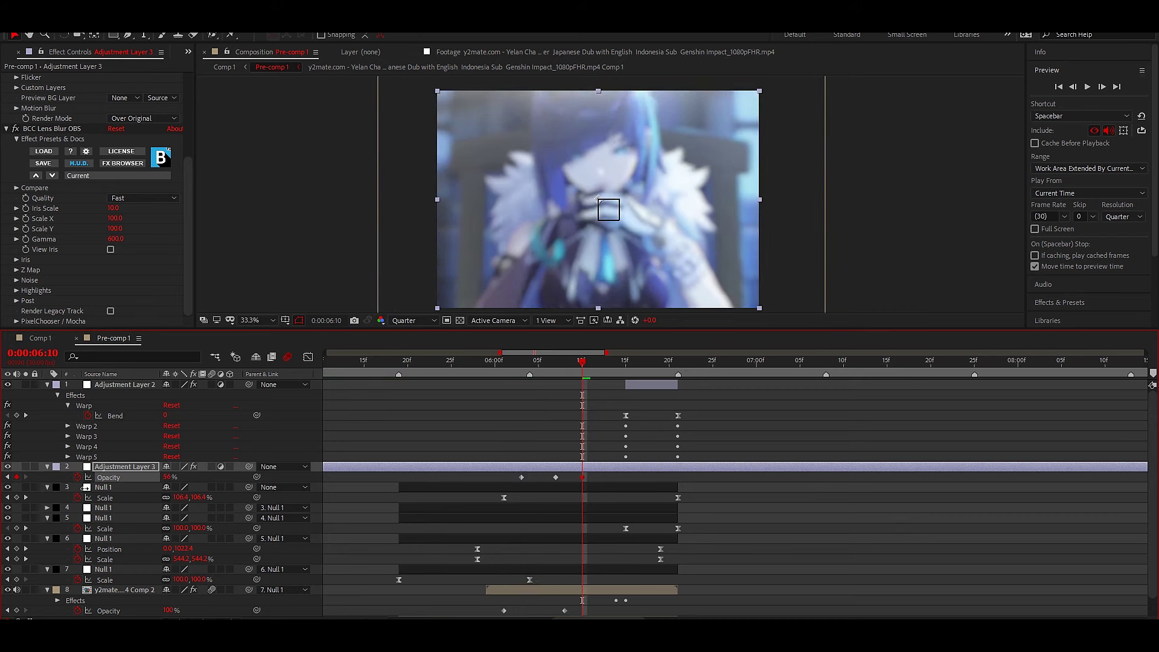
Step: Preview the blur fade and add a 100% Opacity keyframe at 06:08
mouse_move(581, 362)
mouse_down()
mouse_move(547, 389)
mouse_move(555, 385)
mouse_up()
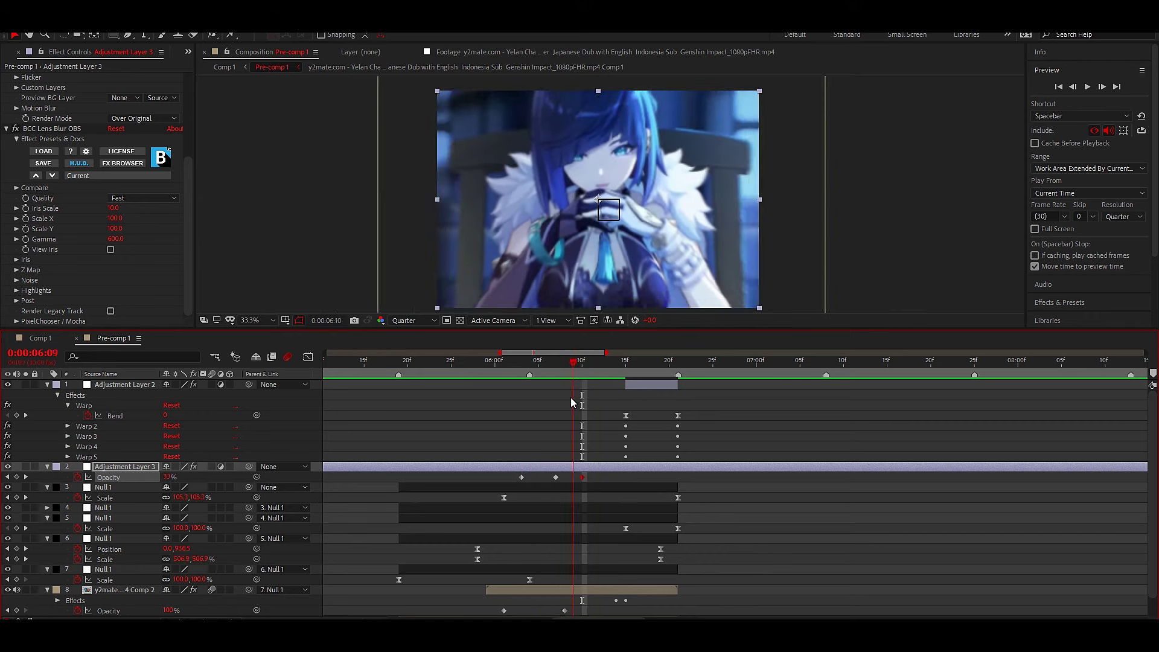
drag(556, 386, 553, 399)
click(555, 477)
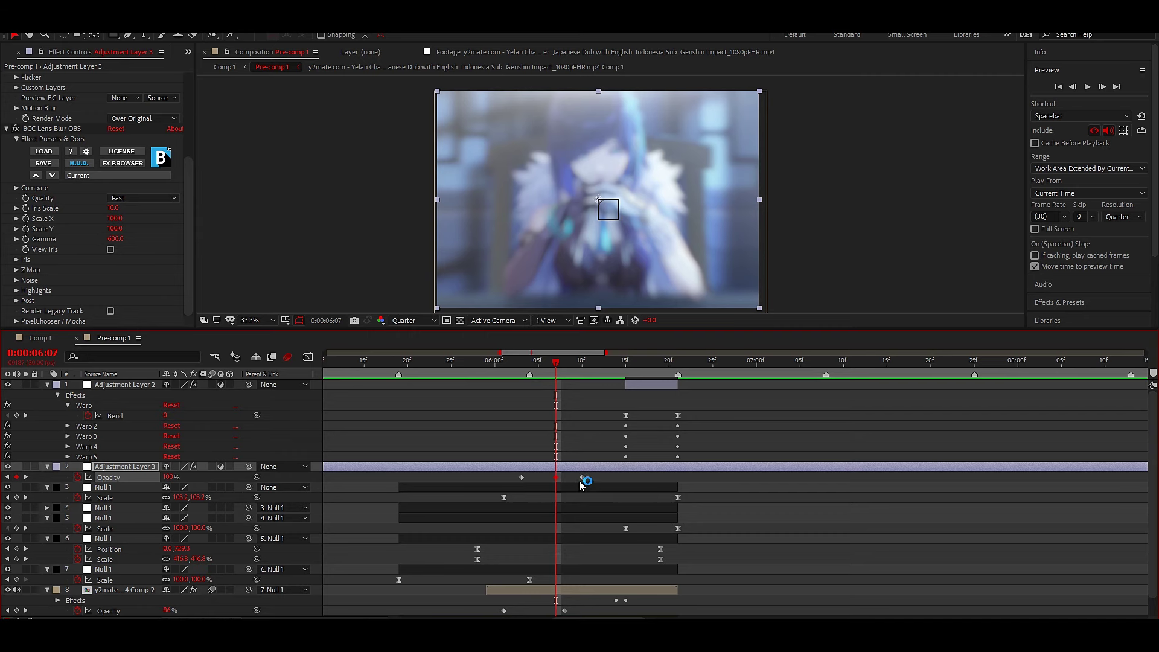
click(567, 405)
click(565, 370)
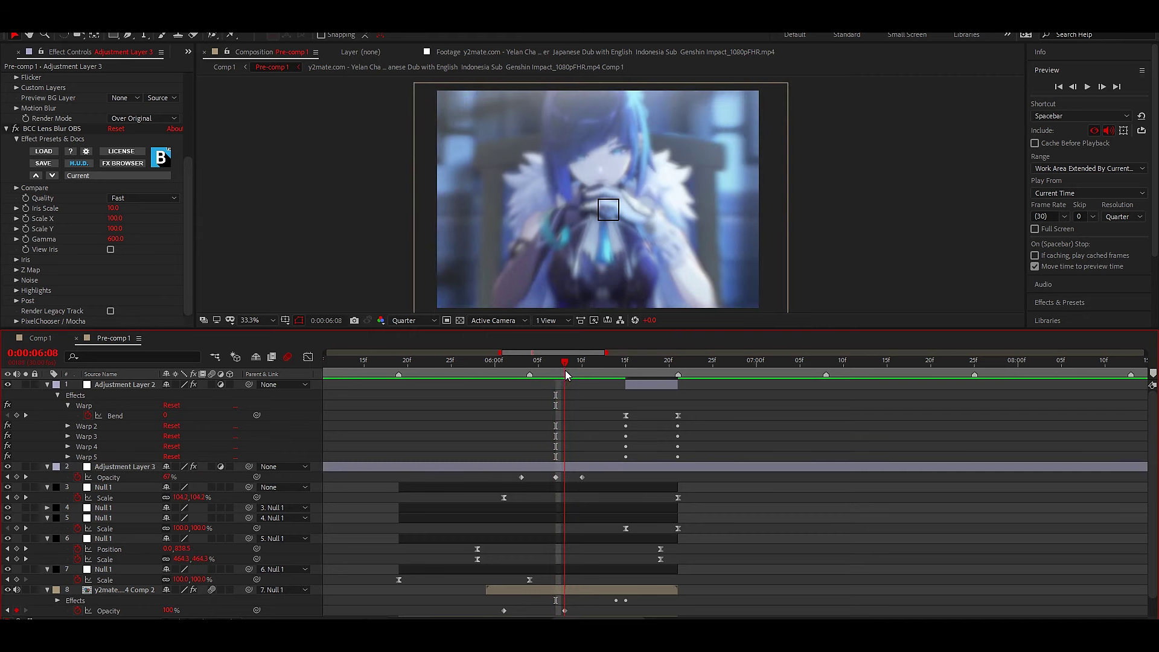
click(556, 477)
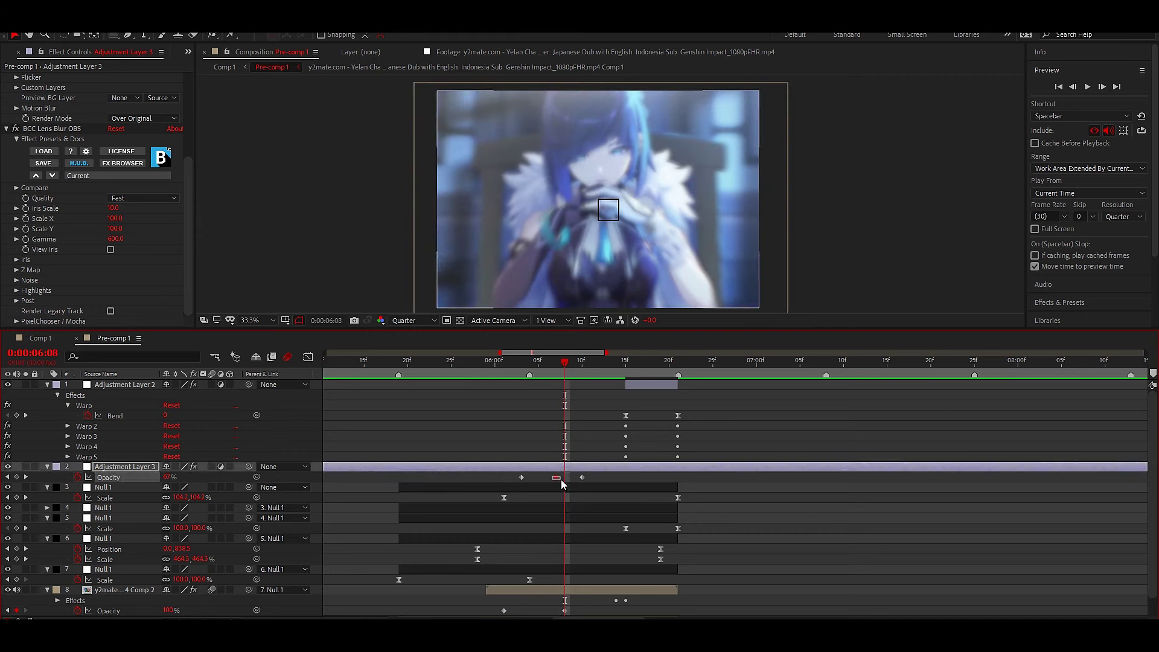
key(ctrl+c)
key(ctrl+v)
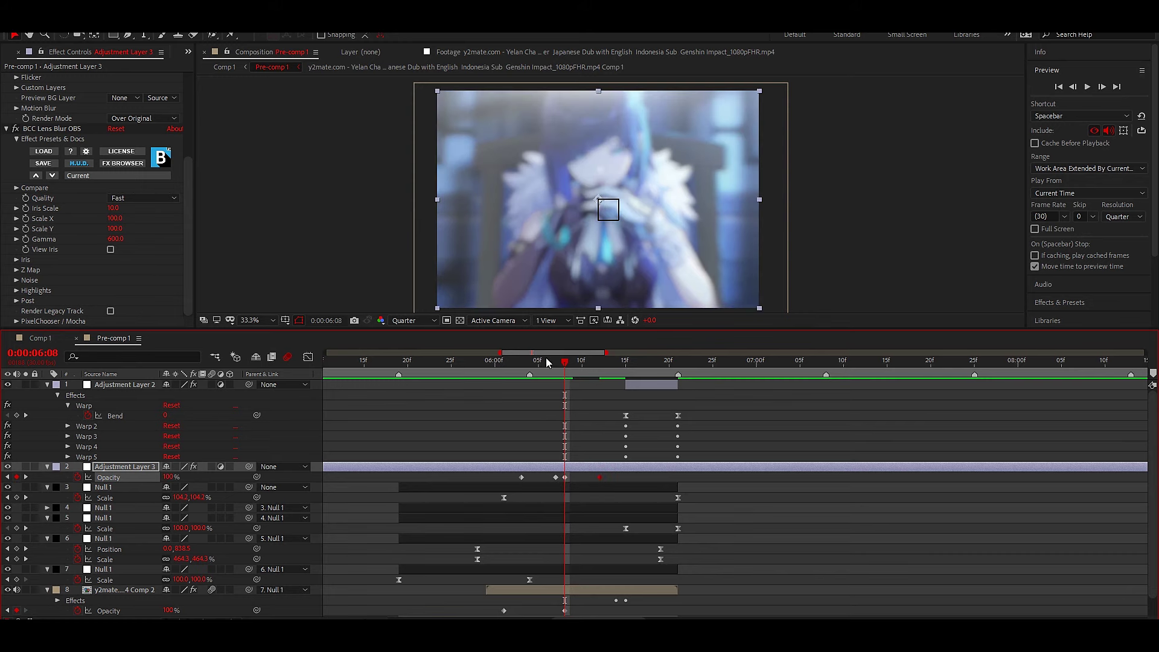
Step: Shift the layer earlier, nudge the last keyframe later, and trim the layer end to it
drag(546, 360, 522, 361)
drag(573, 466, 557, 469)
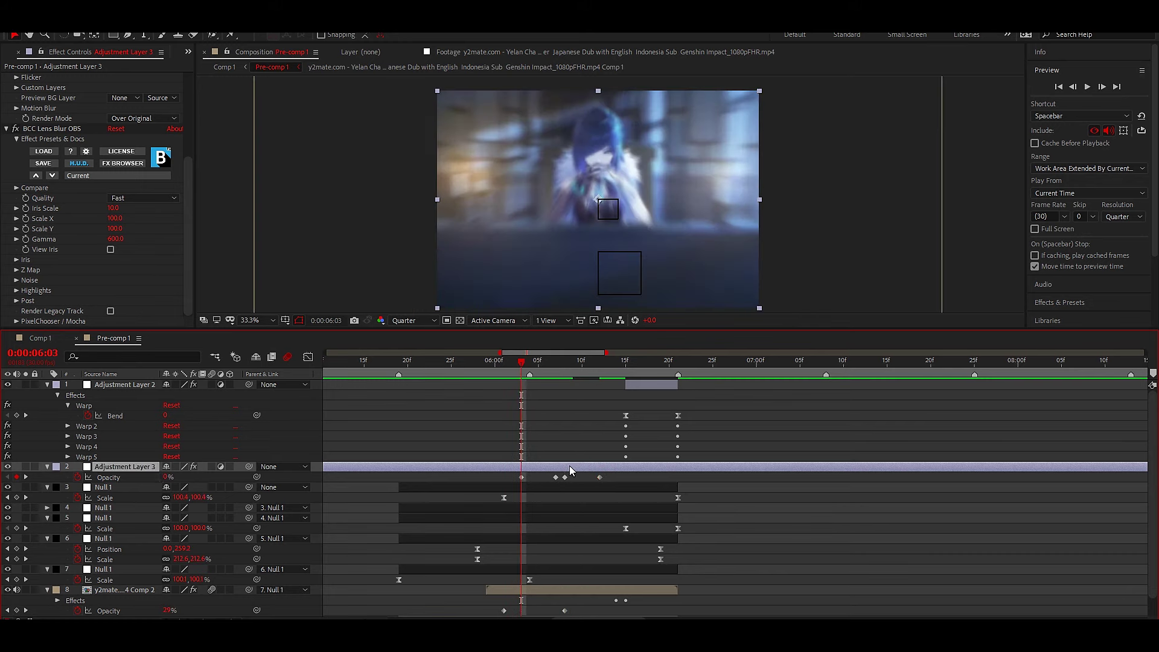
drag(524, 365, 565, 363)
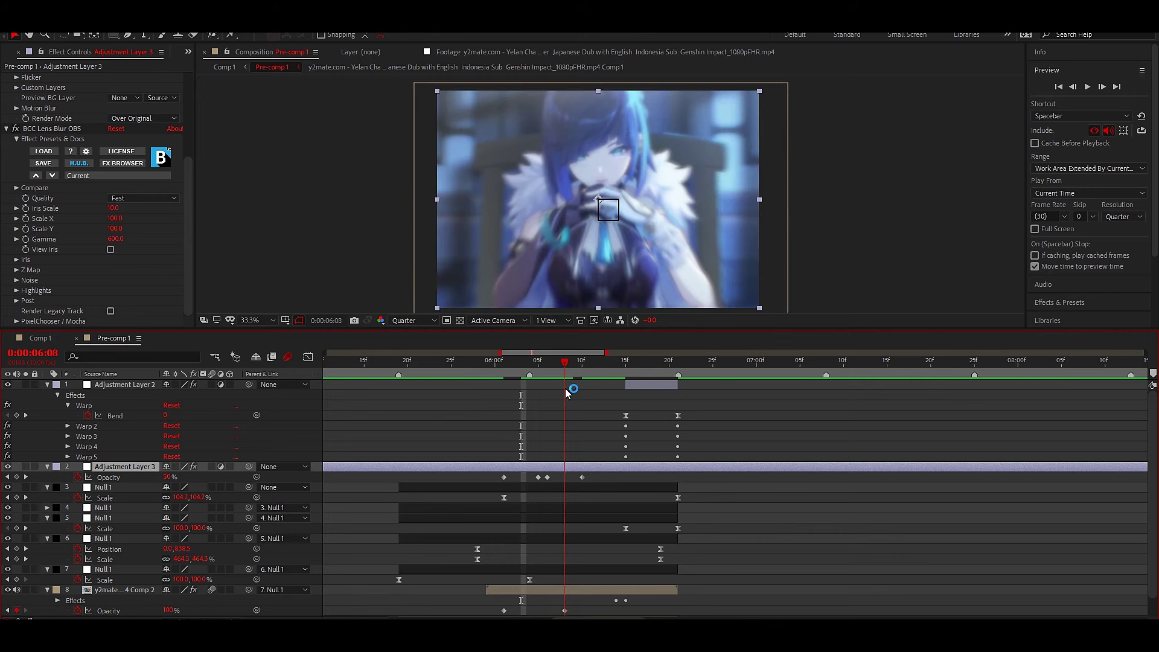
drag(547, 477, 593, 480)
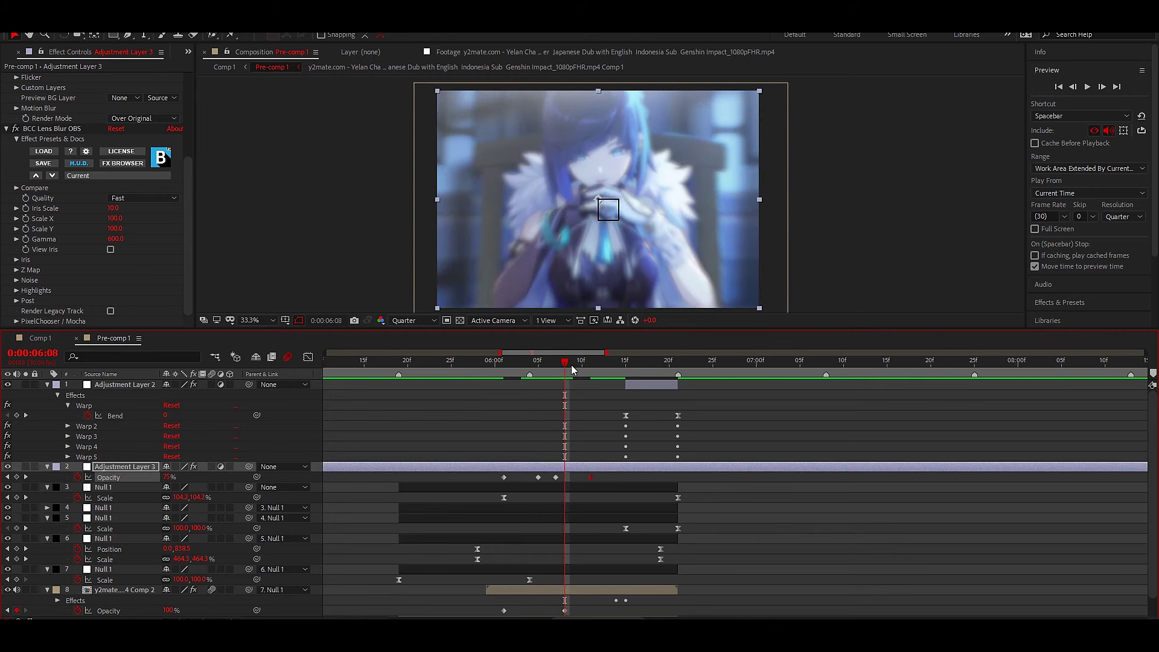
key(k)
key(alt+bracketright)
Step: Trim the adjustment layer to start at its first Opacity keyframe (6:01) and collapse it
click(547, 361)
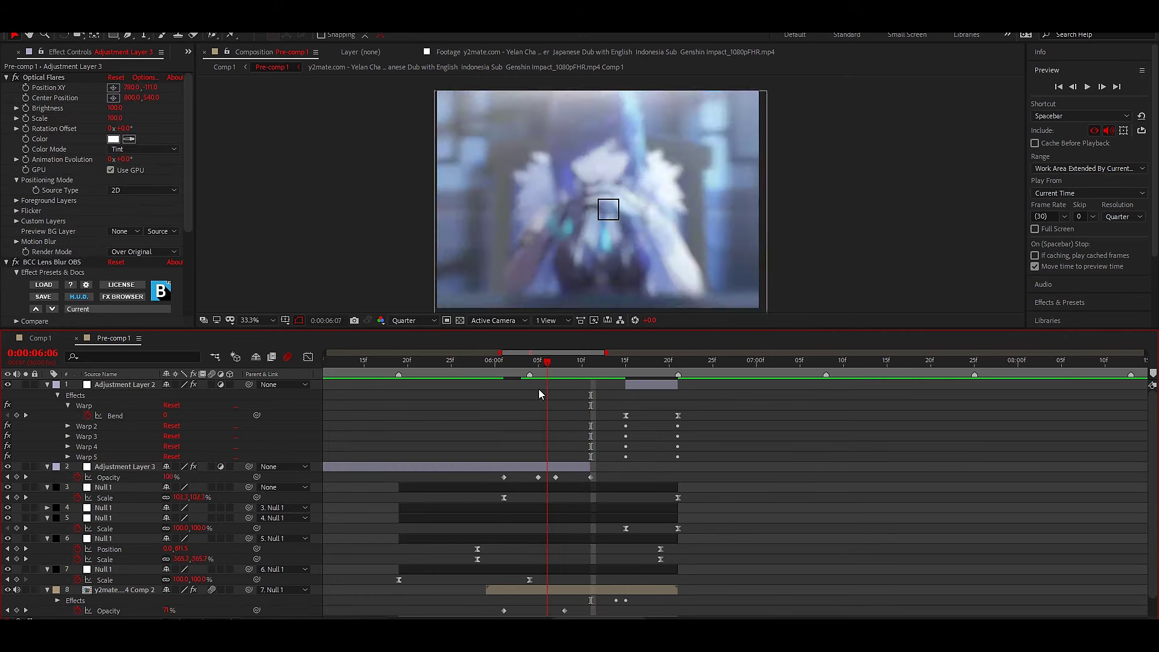
key(j)
key(j)
key(j)
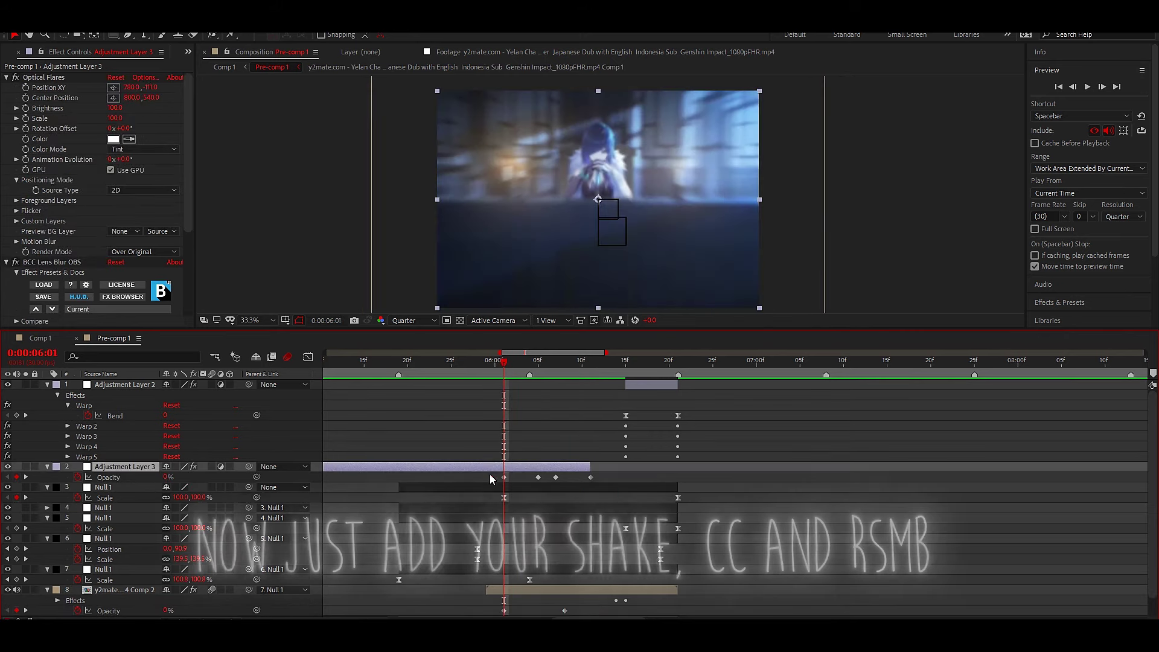
key(alt+bracketleft)
key(u)
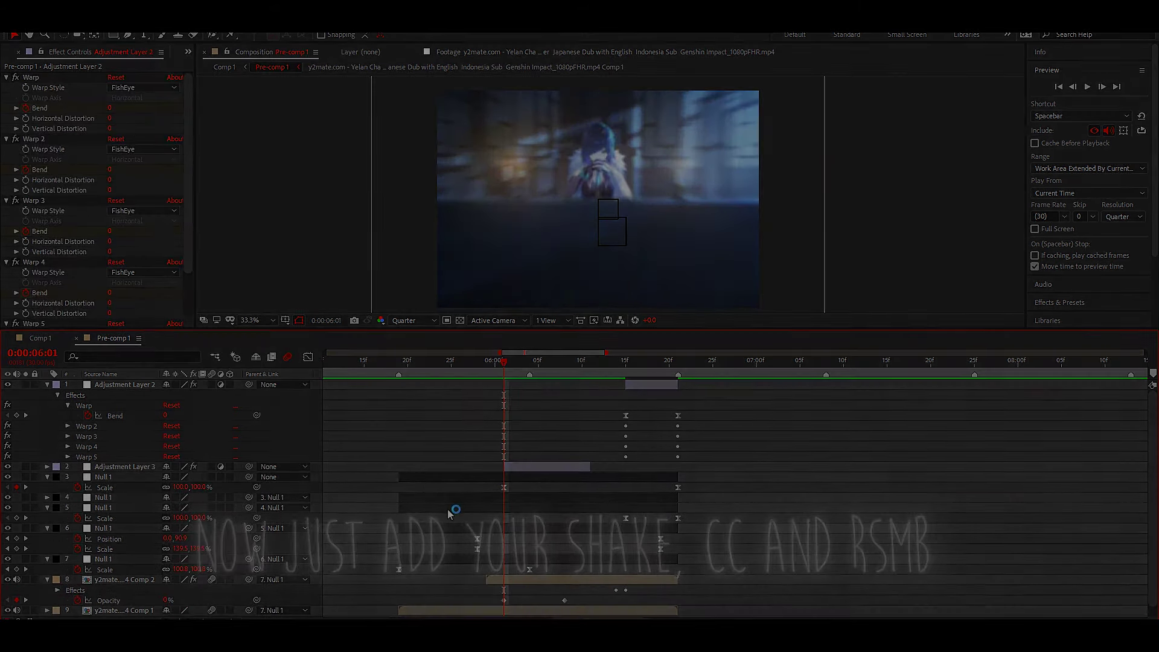